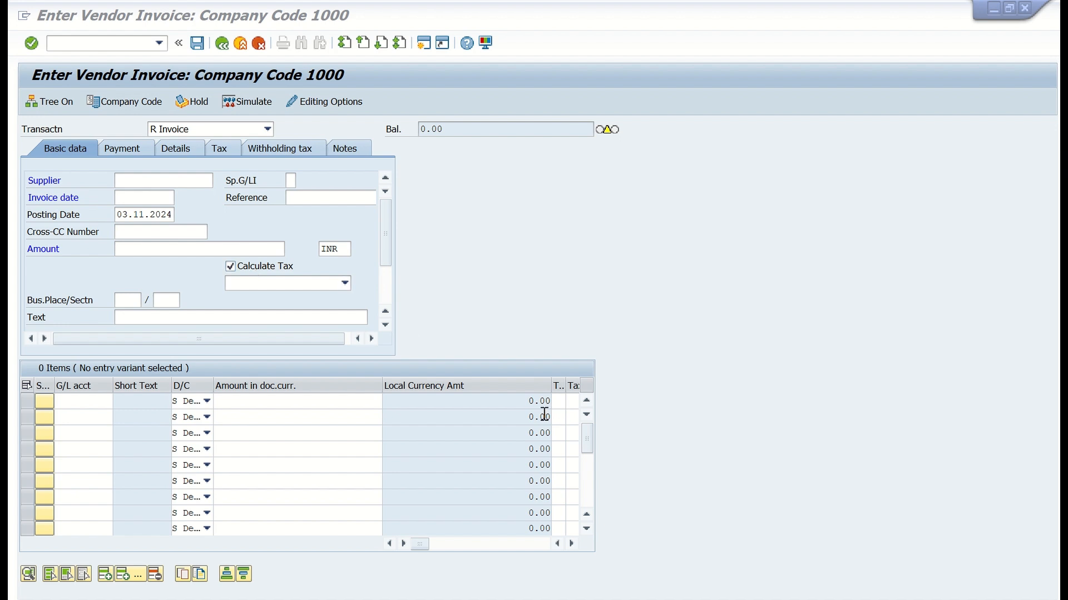
- Reload the vendor invoice entry transaction FB60 and try changing its Calculate Tax checkbox
click(557, 404)
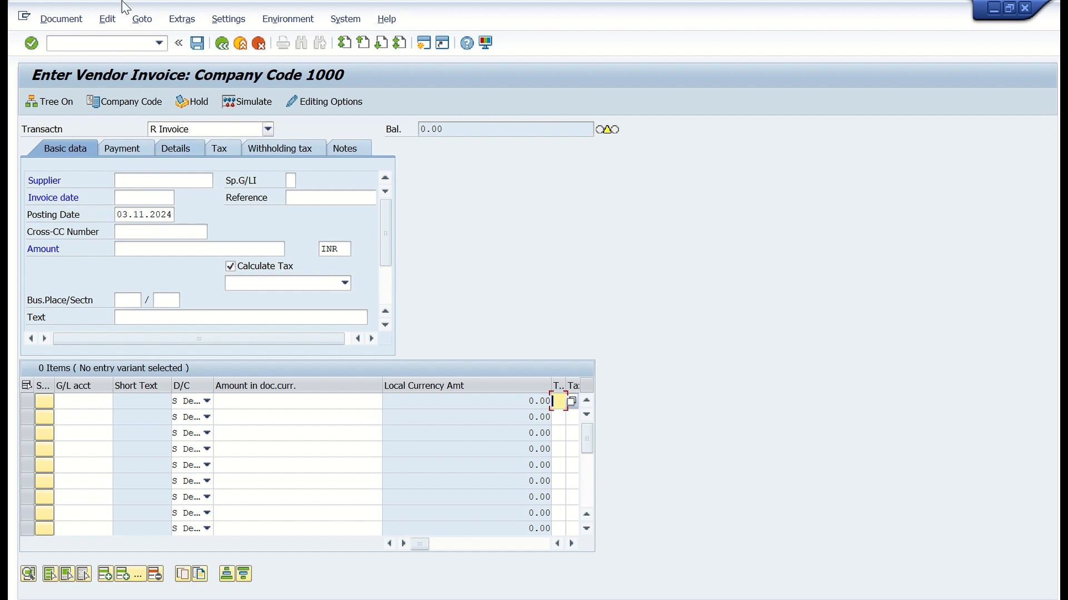
click(84, 43)
text(/nfb6)
key(Return)
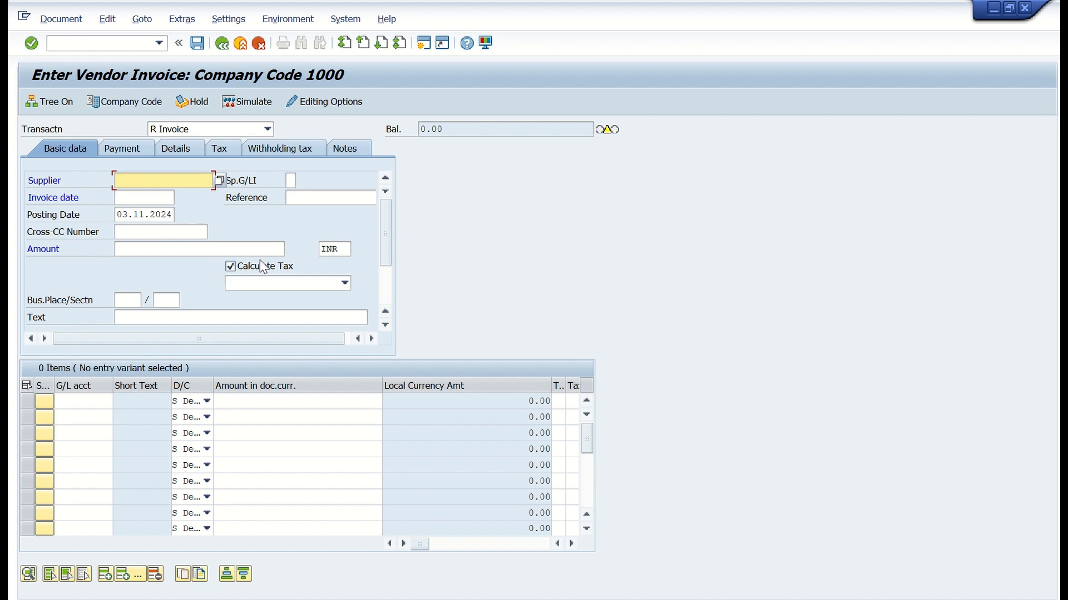
click(230, 266)
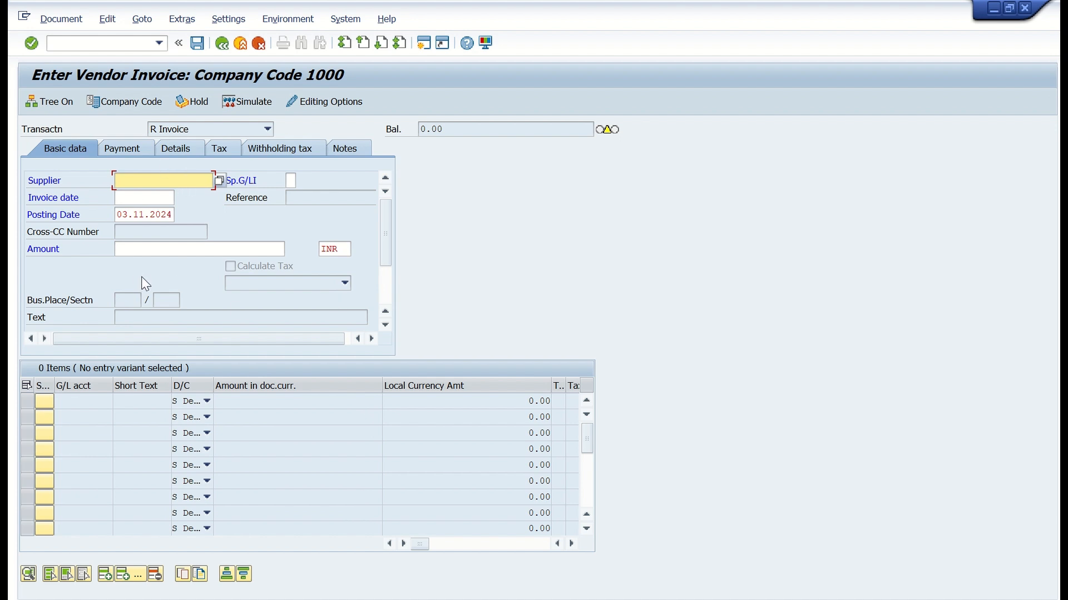
click(232, 268)
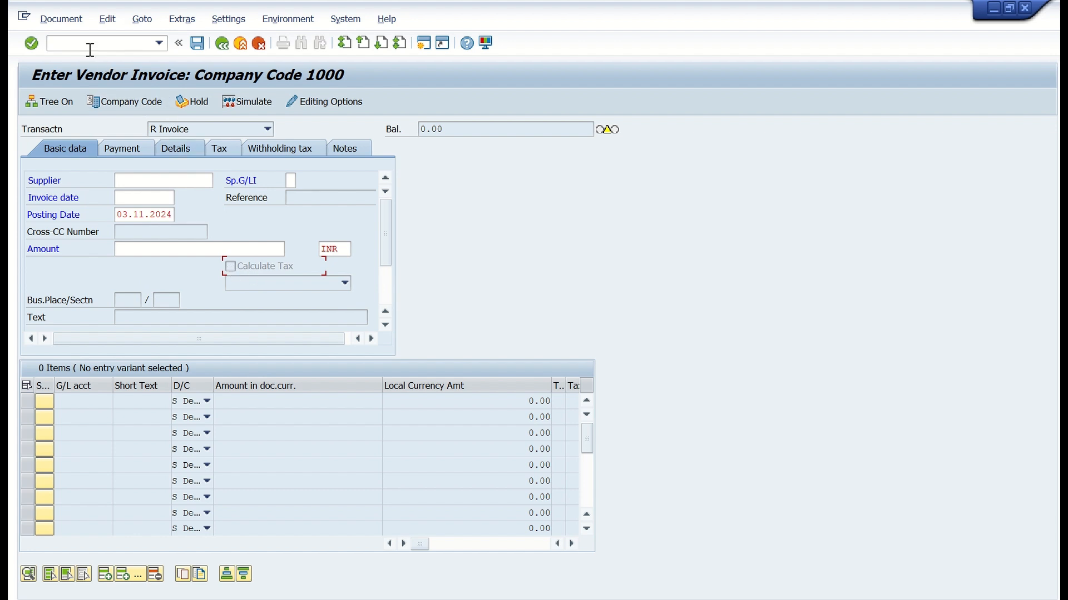
- Open the user's record in transaction SU01 and examine the XTX parameter's value and description
text(/nsu01)
key(Return)
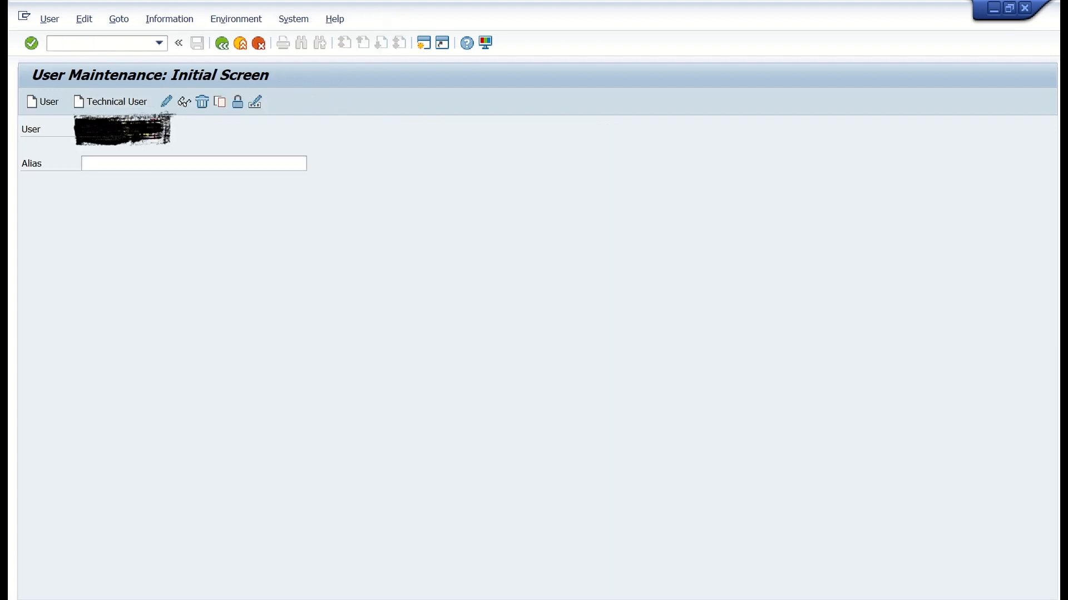
click(166, 104)
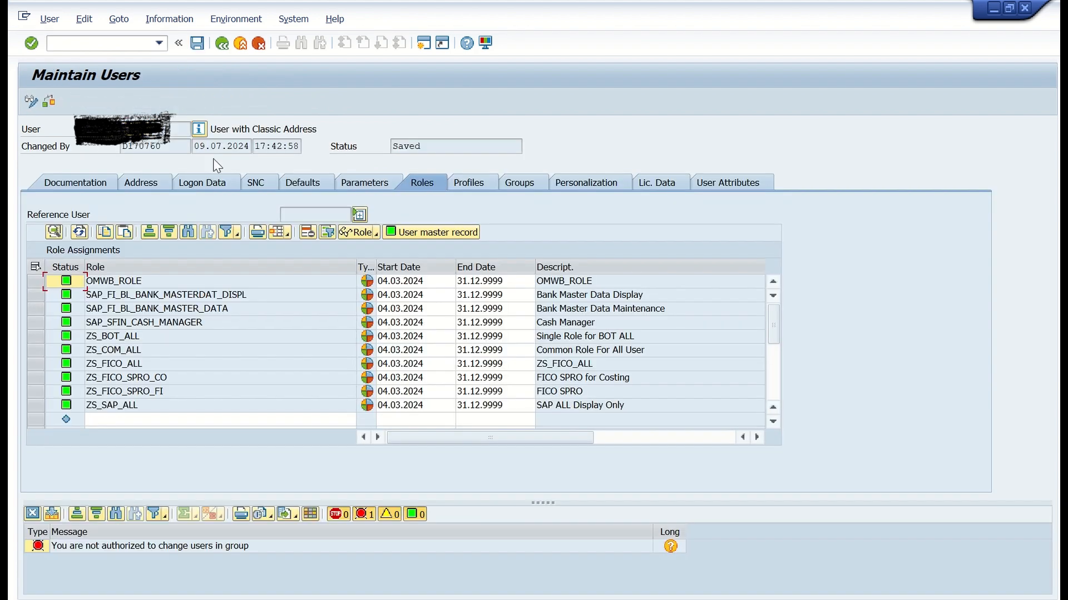
click(371, 182)
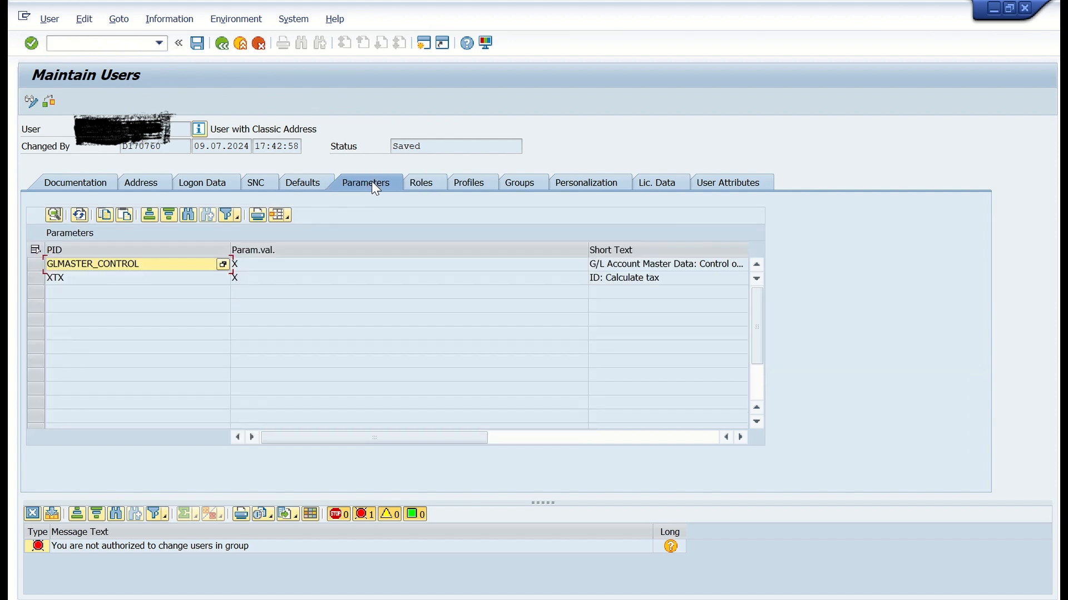
click(33, 278)
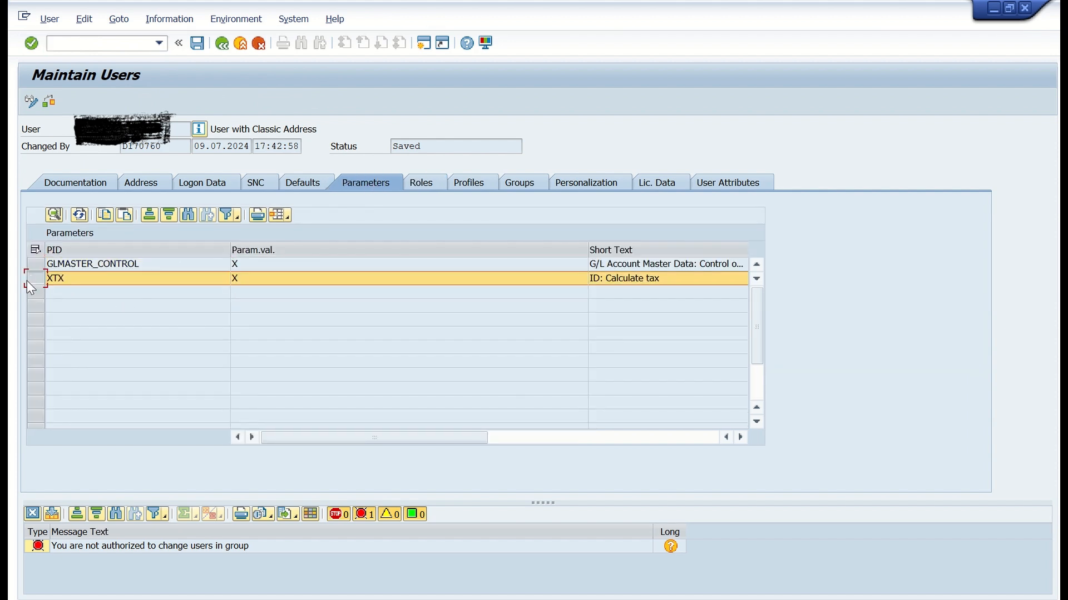
click(266, 278)
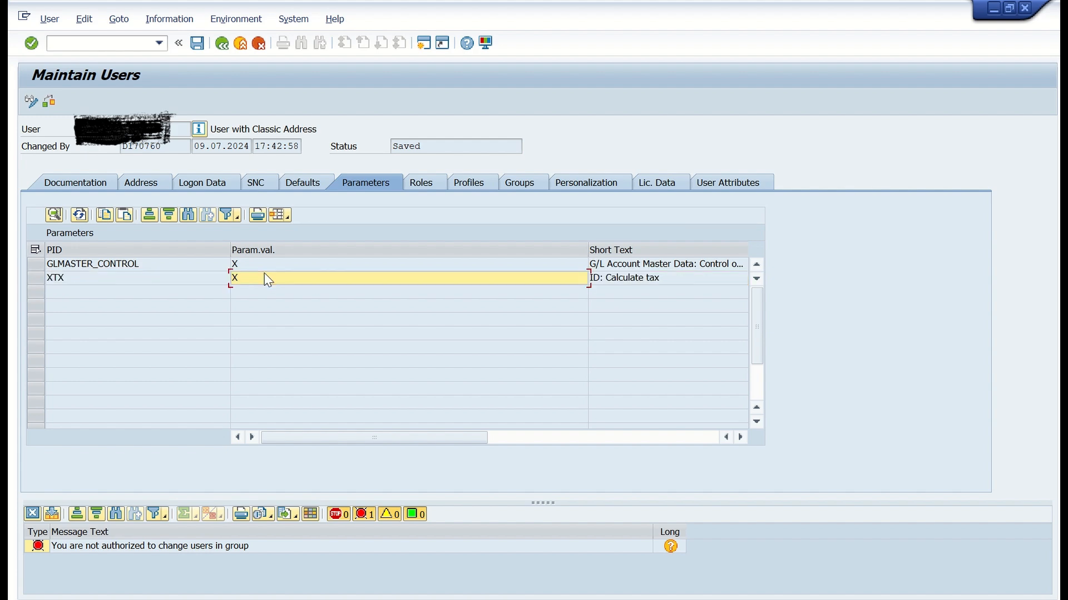
click(638, 281)
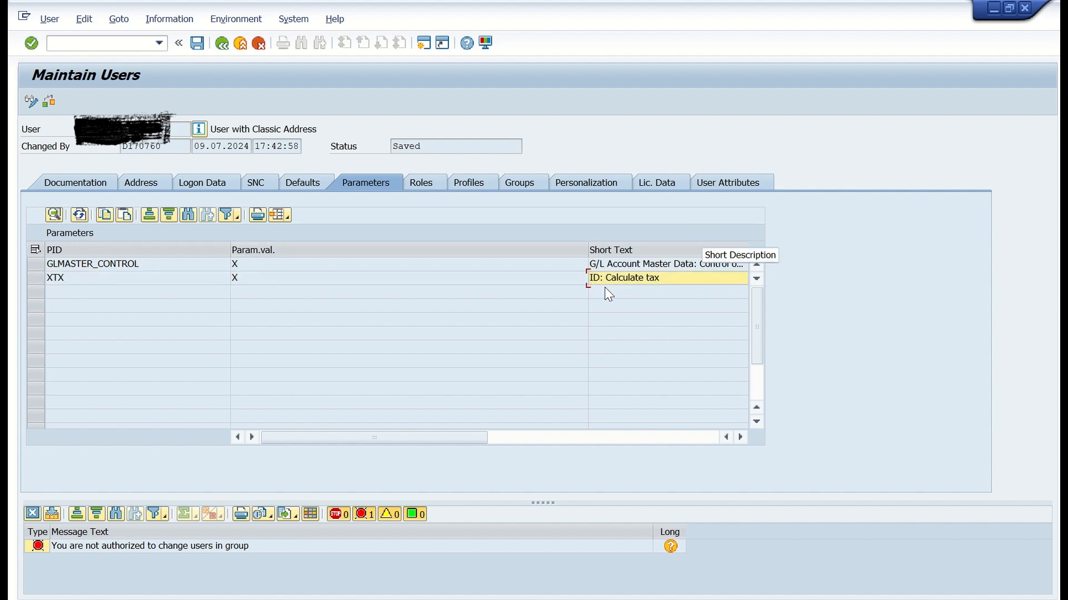
- Return to the vendor invoice entry transaction FB60 to check the Calculate Tax checkbox
click(75, 42)
text(/nfb)
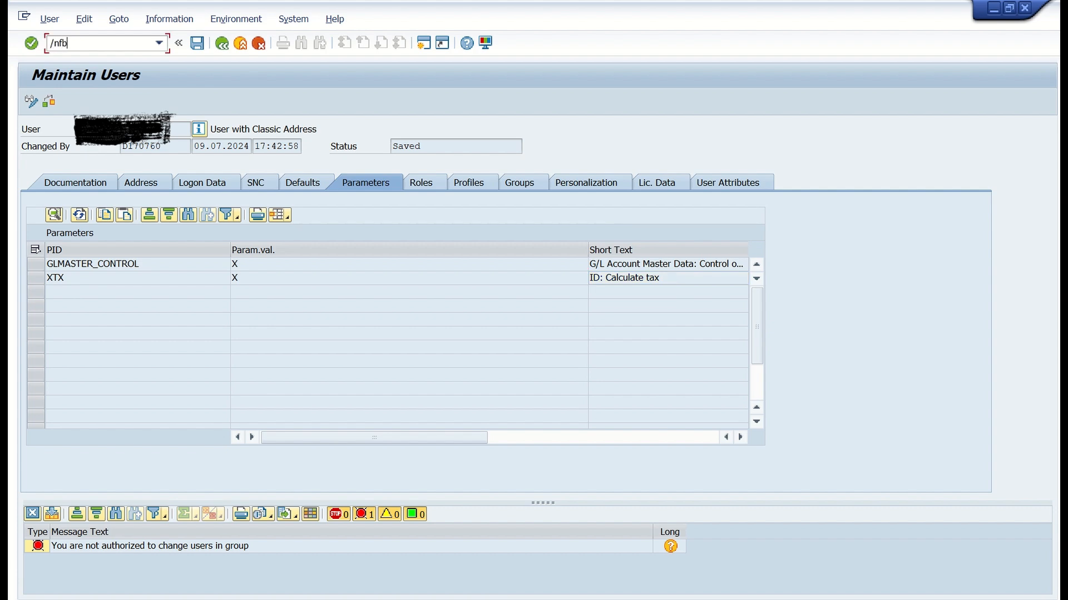
key(Return)
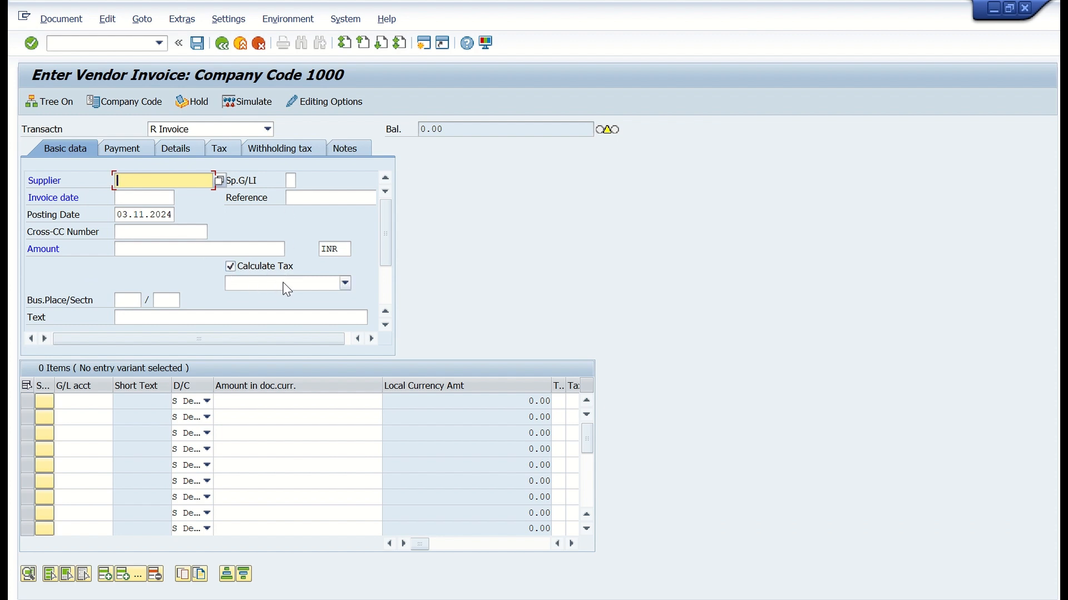
- Open Transaction and Screen Variants maintenance with FB60 as the transaction code
click(73, 43)
text(/n)
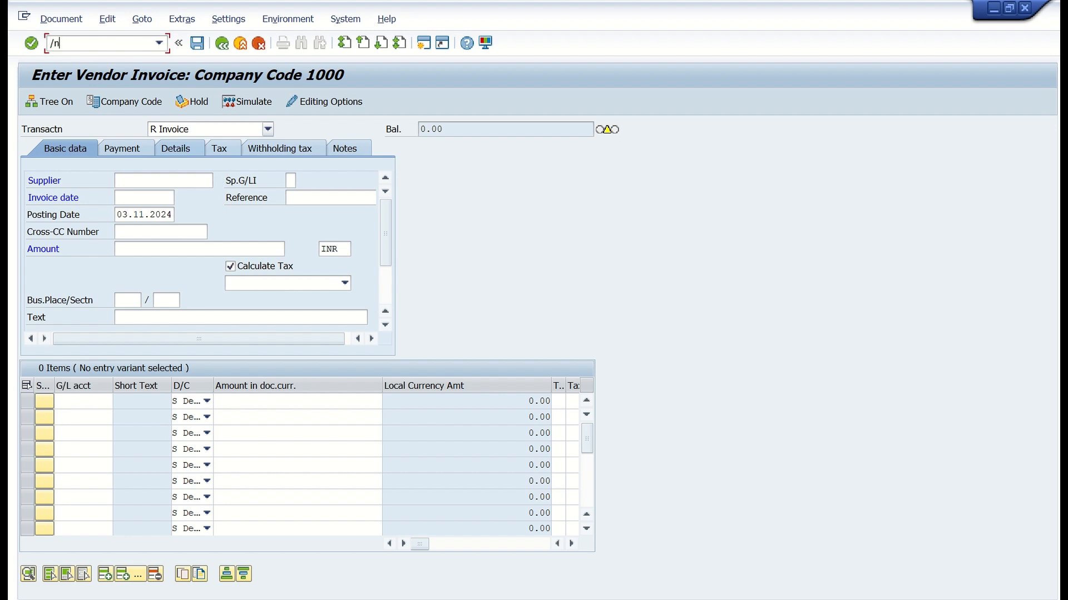
text(miro)
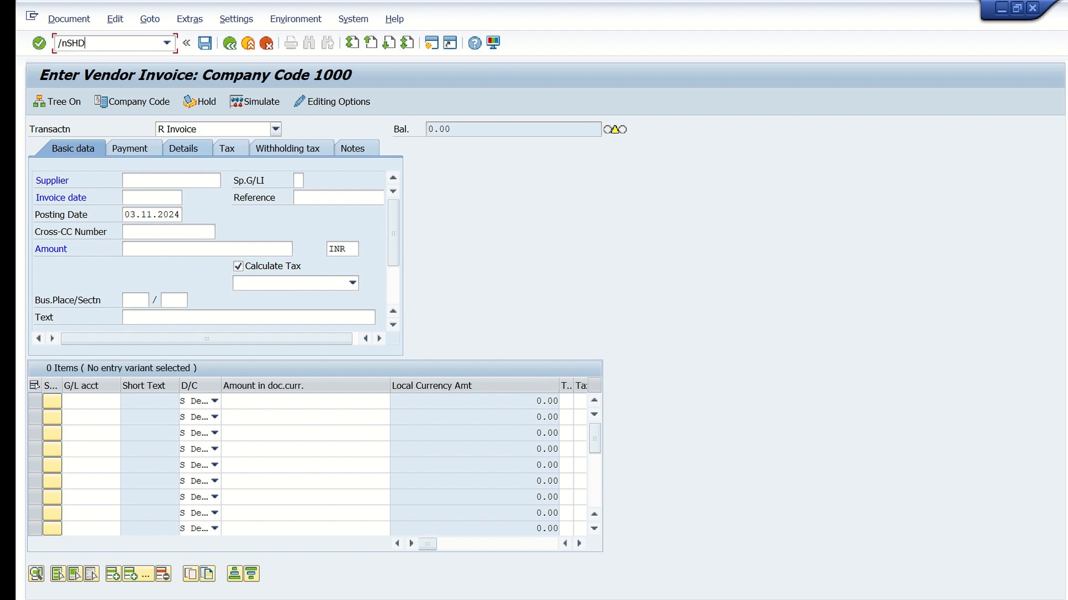
key(Return)
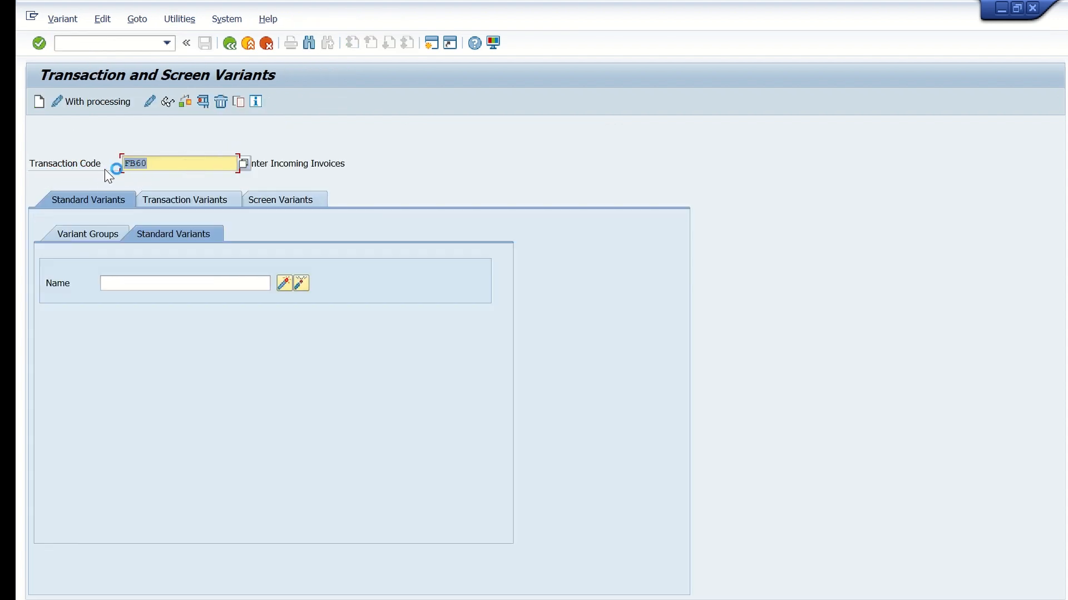
click(170, 165)
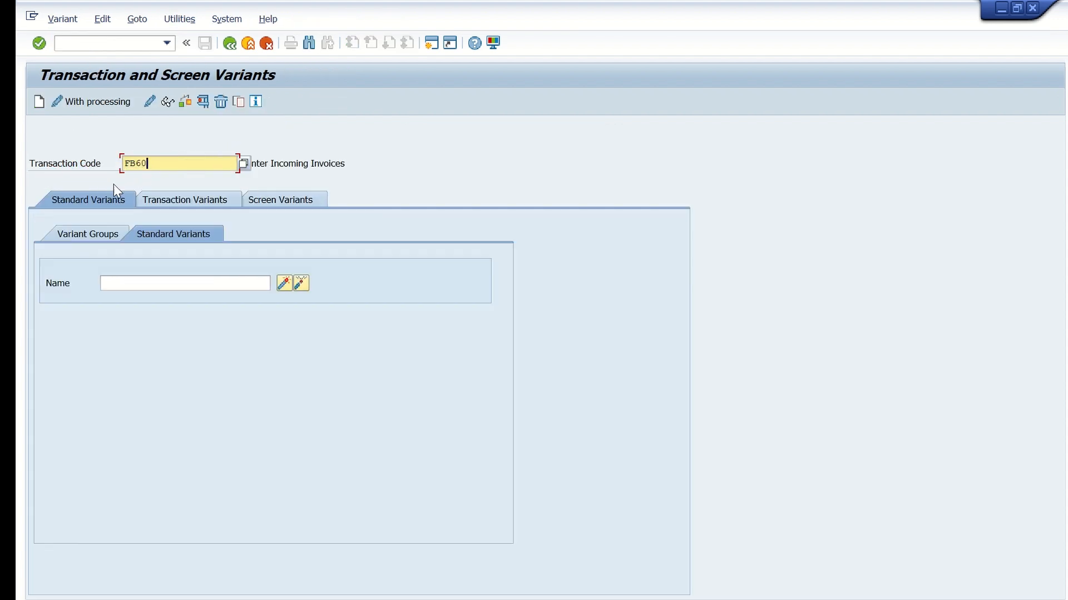
- Start creating transaction variant FB60_2 for FB60 and accept the object editing notice
click(184, 200)
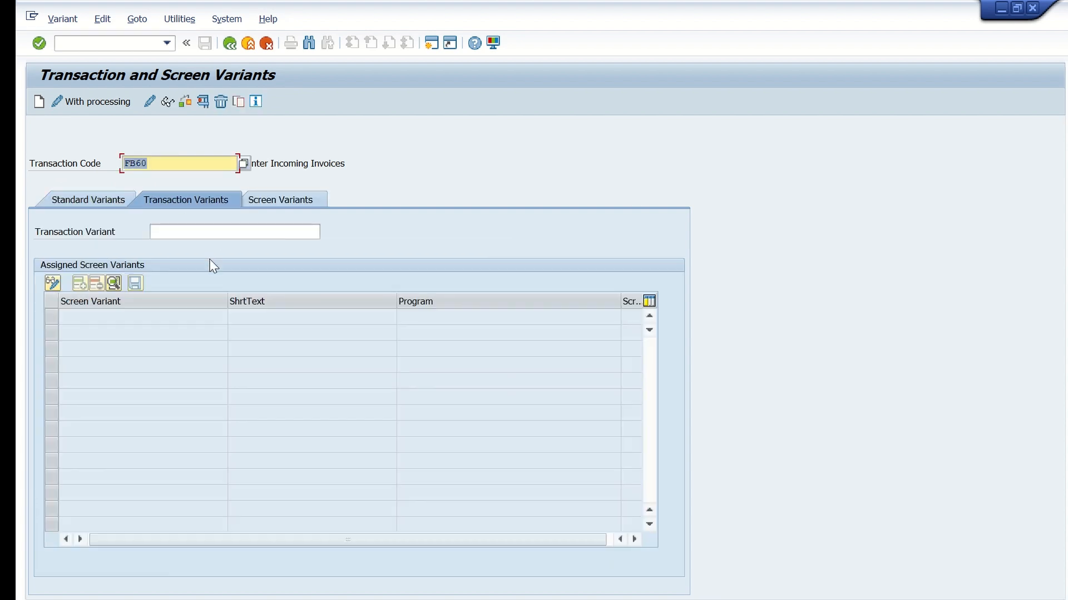
click(178, 231)
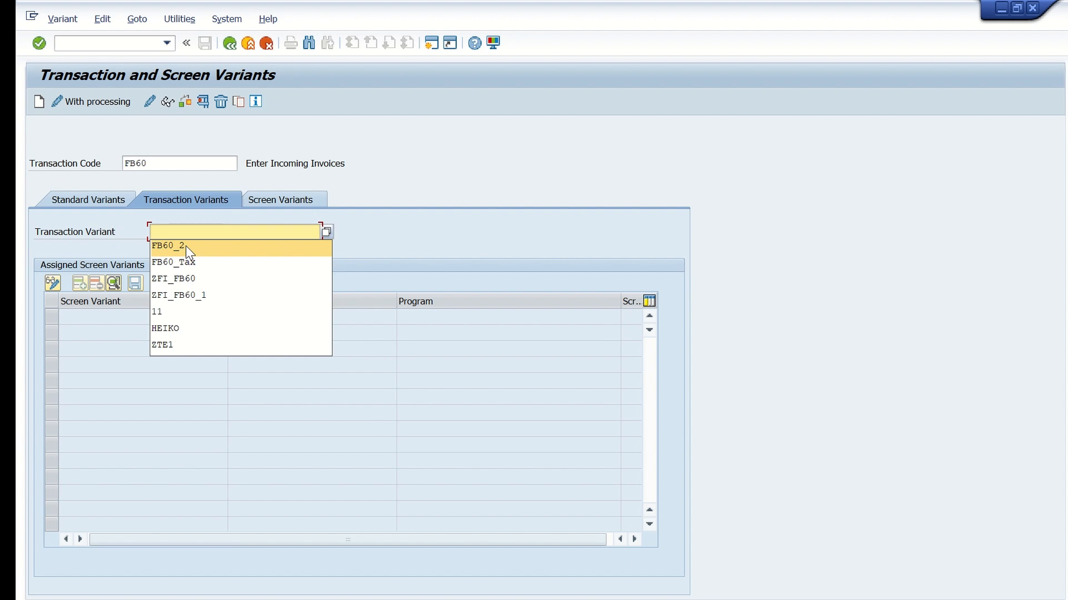
click(186, 246)
click(40, 101)
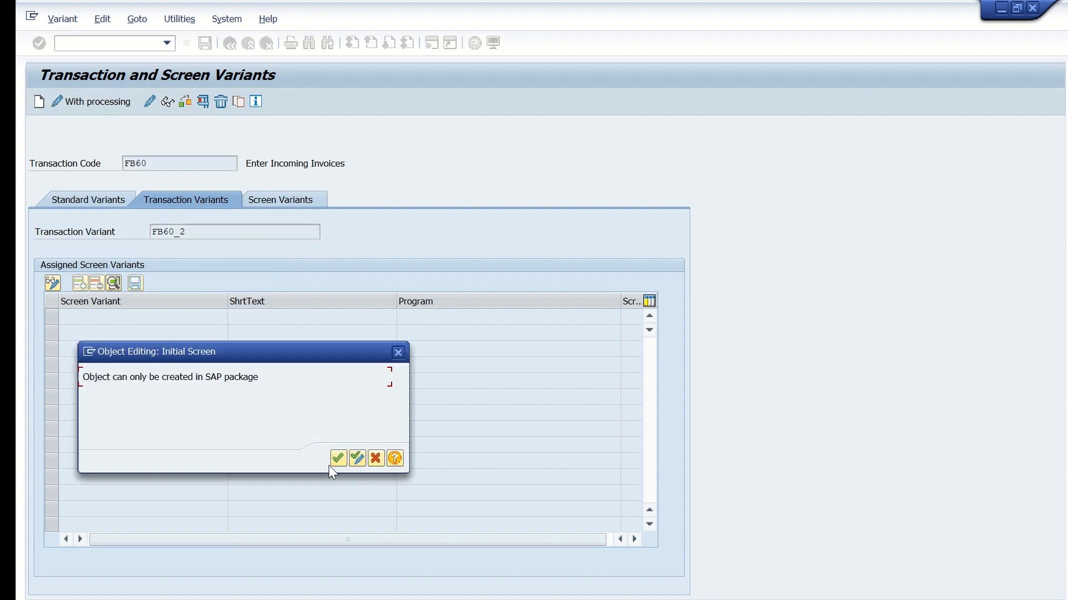
click(337, 459)
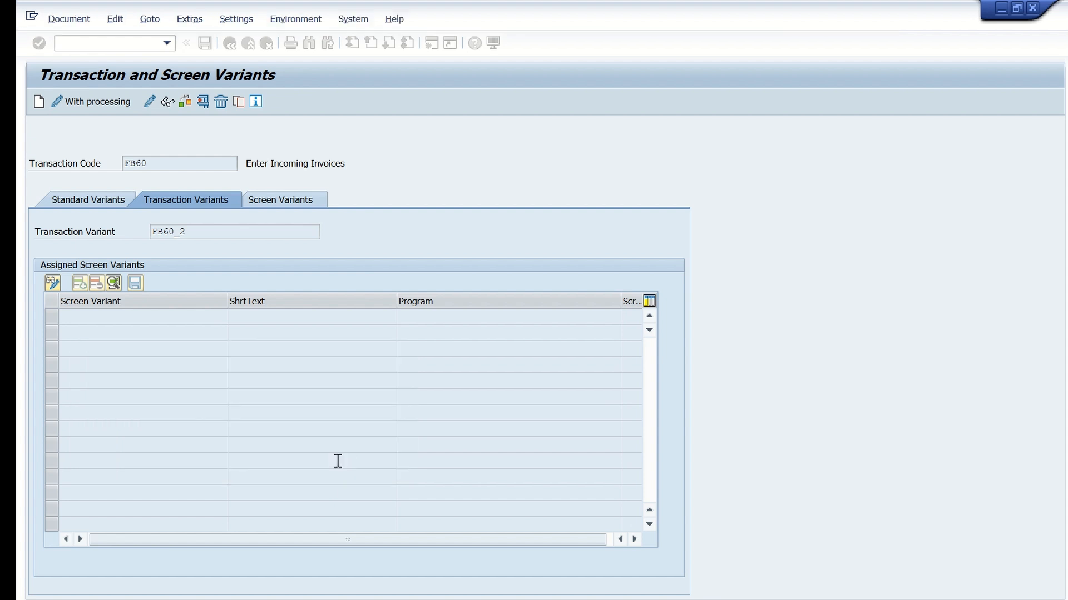
- Fill in the invoice's supplier number, invoice date 03.11.2024 and reference fdsf
text(1200)
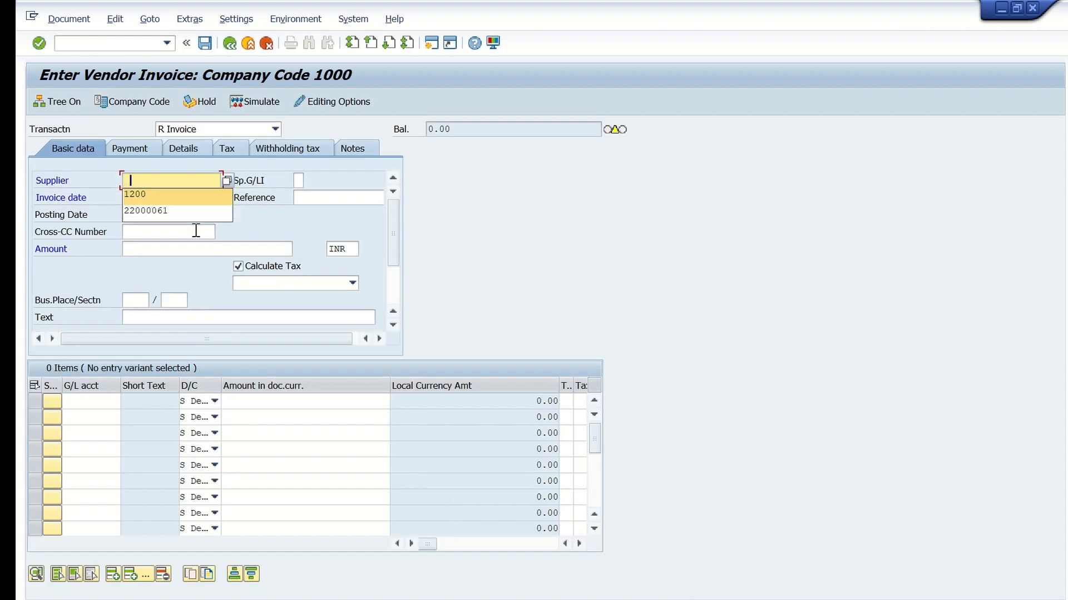
key(Tab)
key(Tab)
text(03.11.2024)
key(Tab)
text(fdsf)
key(Tab)
key(Tab)
key(Tab)
key(Tab)
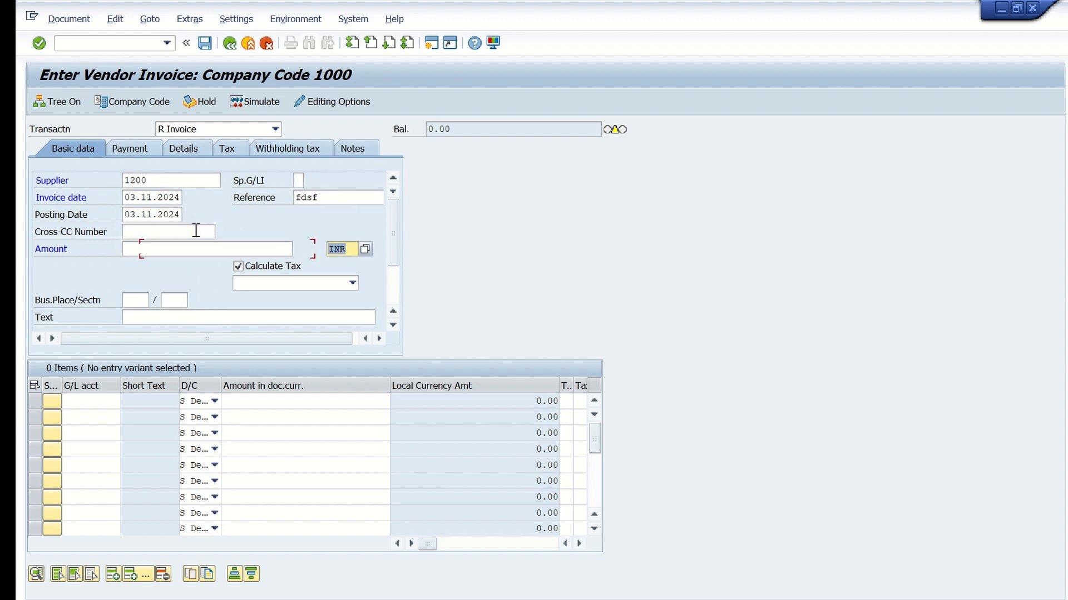
- Set the invoice amount to 1000 and clear Calculate Tax, accepting the object editing notice
key(shift+Tab)
text(1000)
key(Tab)
key(Tab)
key(space)
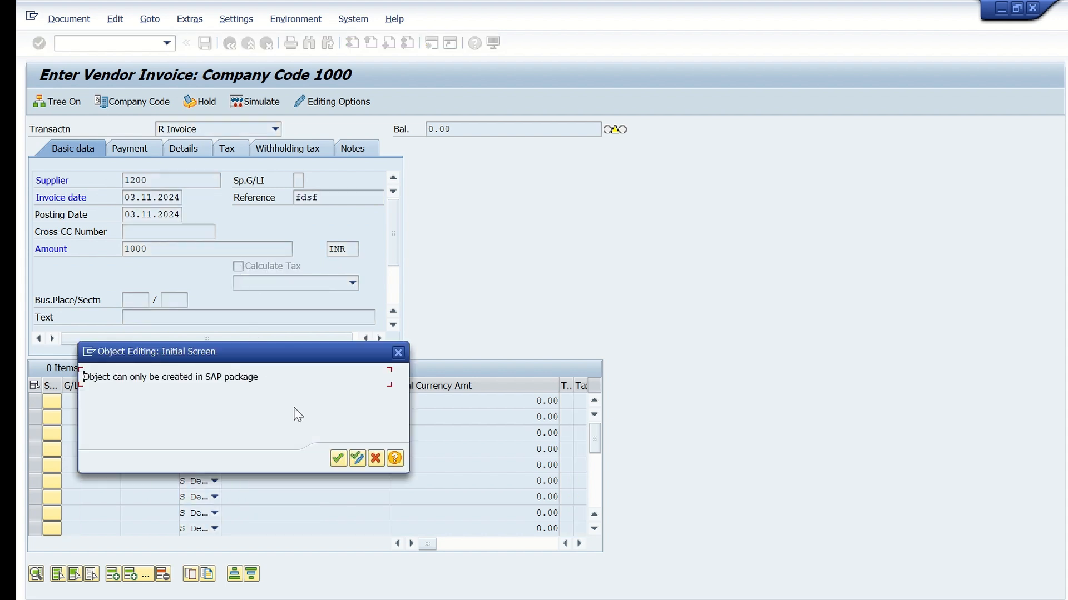
click(339, 457)
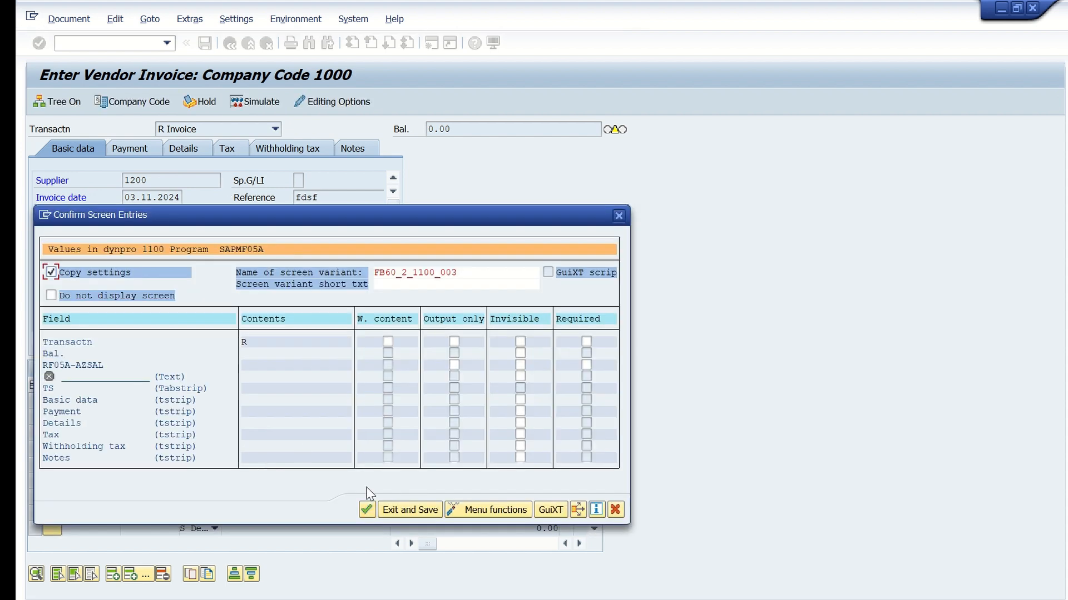
- Accept the screen entries for dynpro 1100 of program SAPMF05A without setting any field attributes
click(119, 423)
drag(222, 210, 281, 137)
click(469, 437)
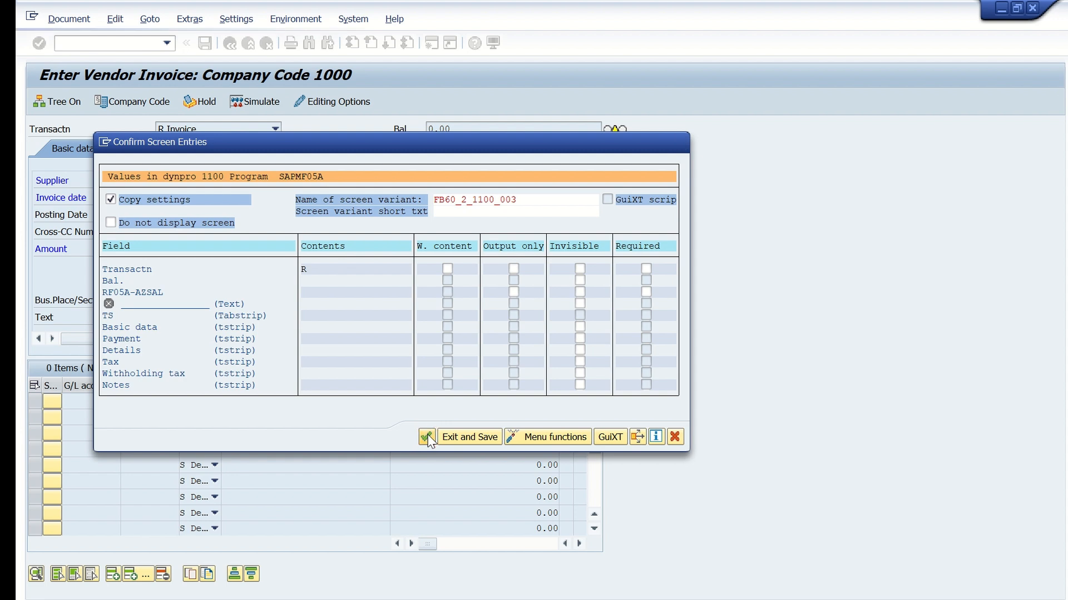
click(340, 457)
- Make the Calculate Tax checkbox output only in dynpro 0010 of program SAPLFDCB, and exit and save the screen entries
scroll(155, 443, down, 1)
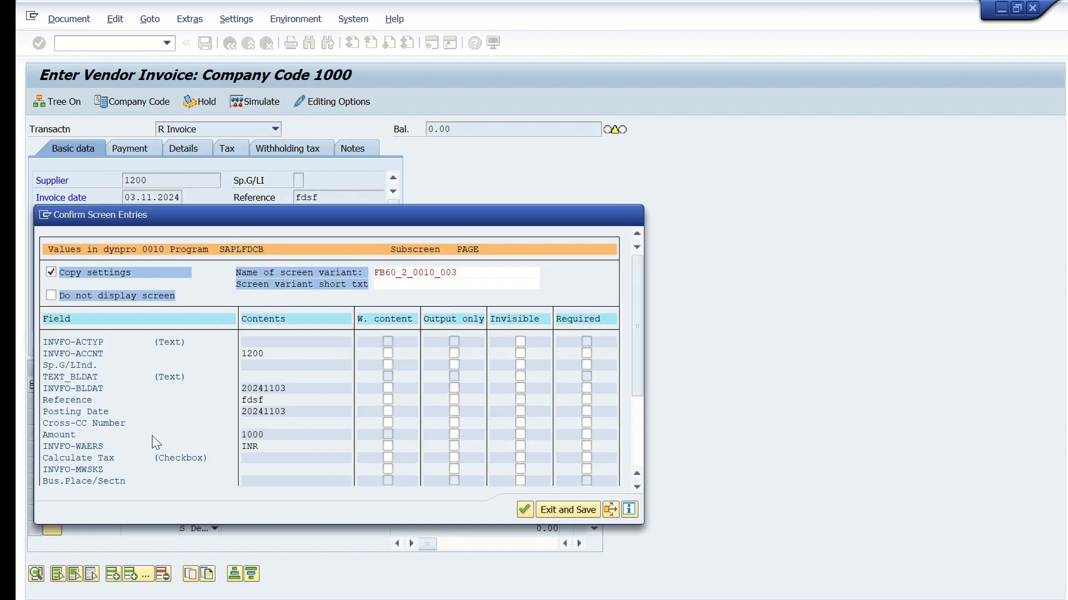
scroll(155, 443, down, 4)
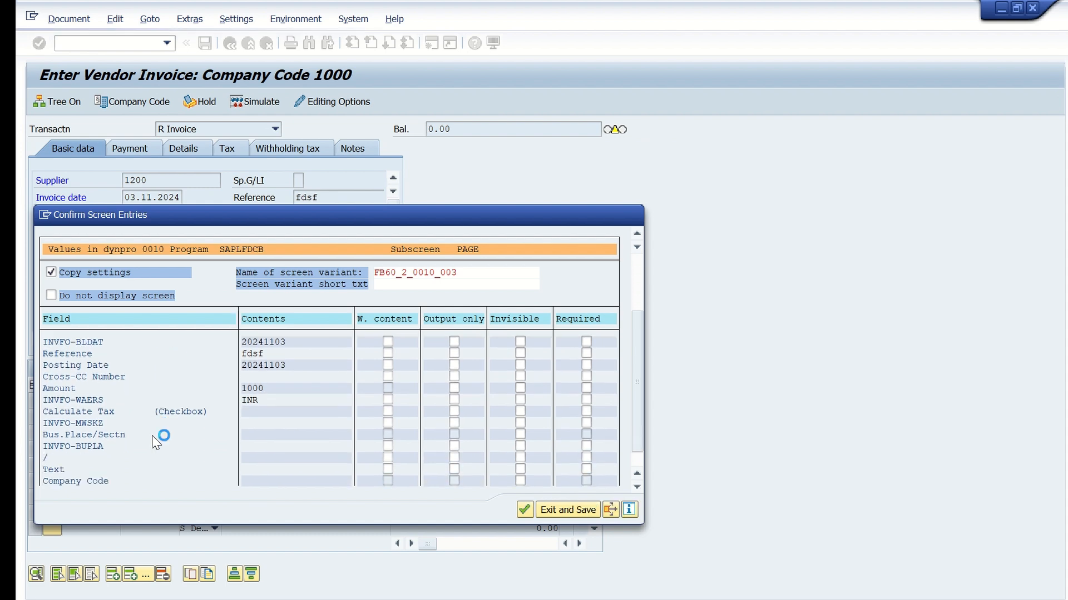
scroll(155, 444, down, 1)
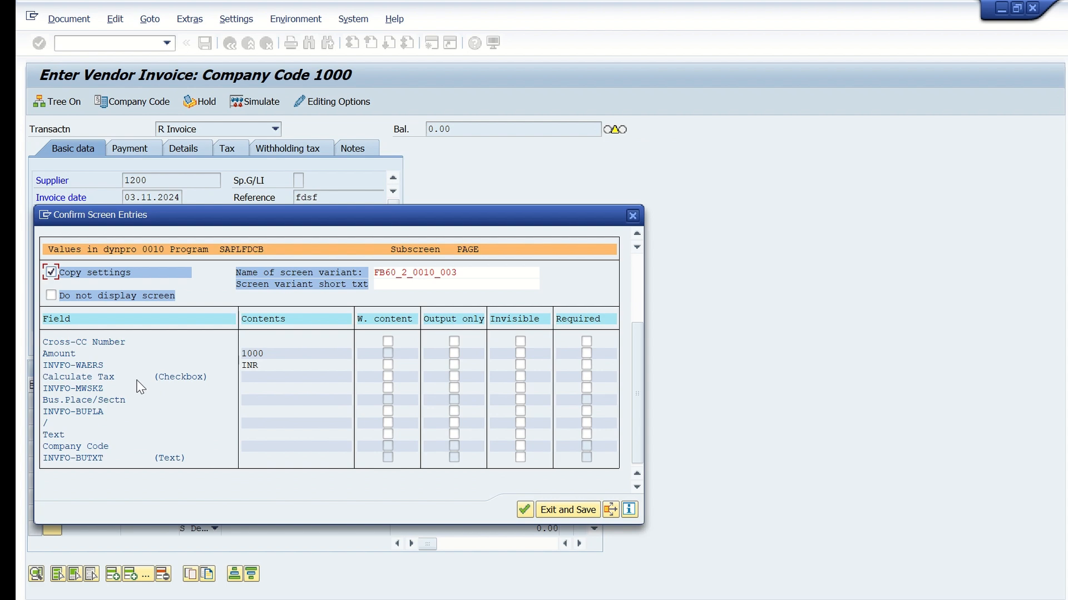
click(96, 380)
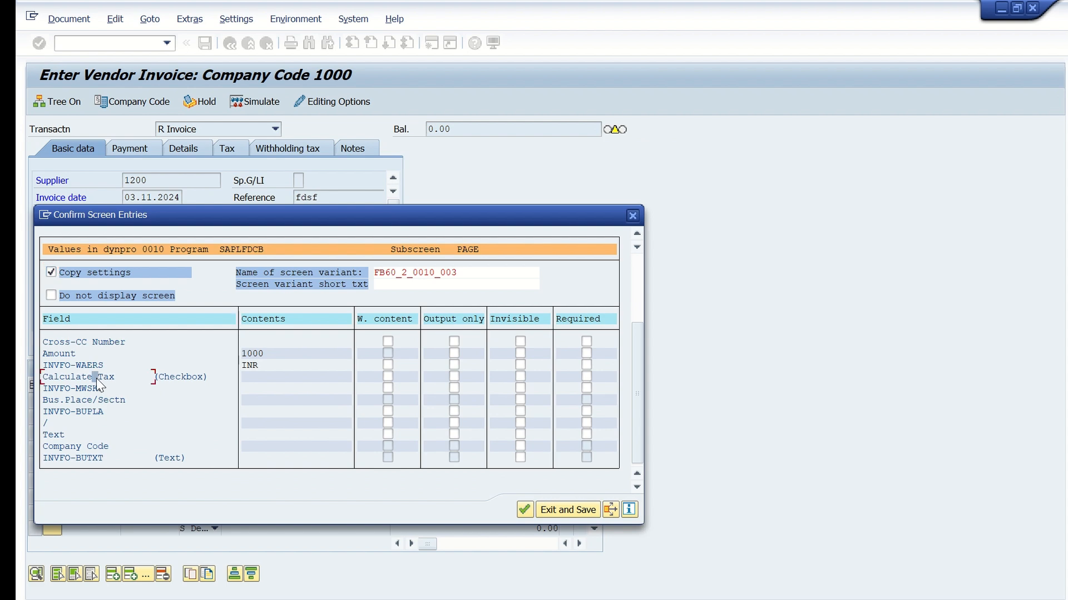
click(454, 378)
click(554, 509)
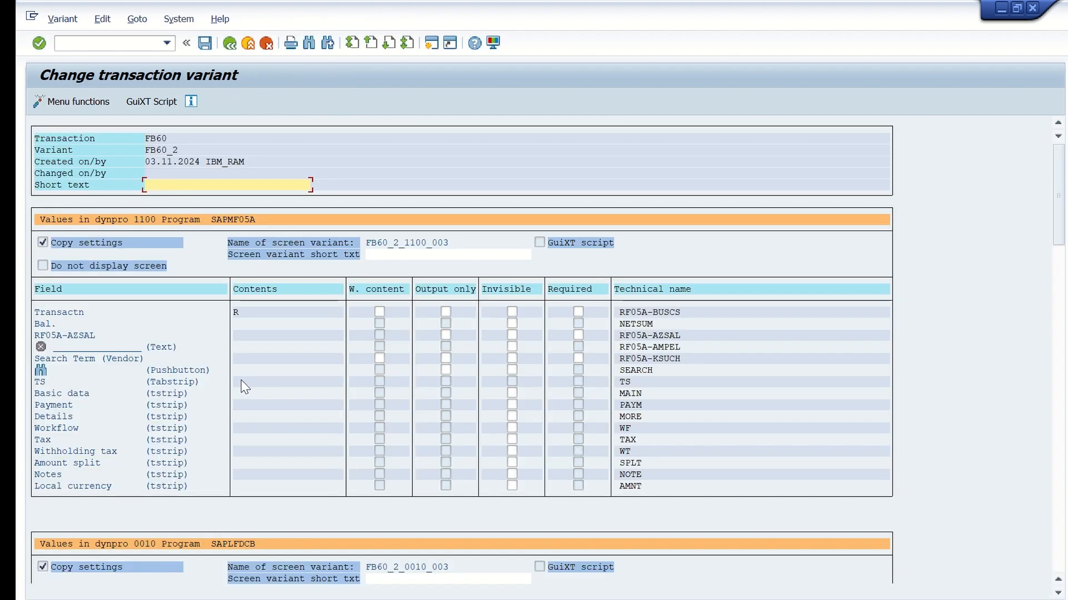
- Save transaction variant FB60_2, creating its object directory entry with the proposed package and accepting the original system warning
click(205, 44)
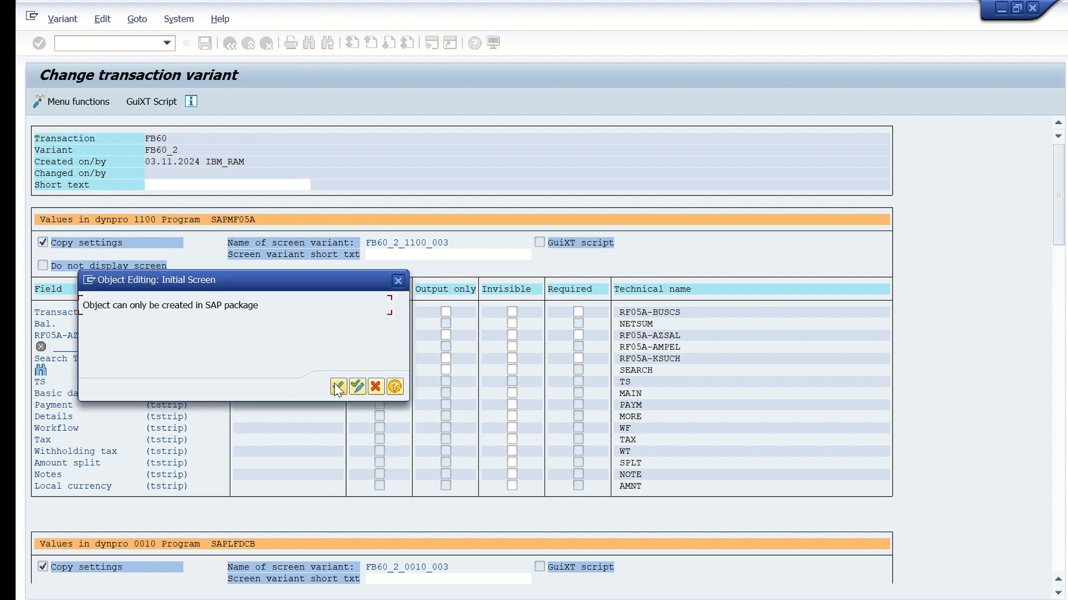
click(335, 384)
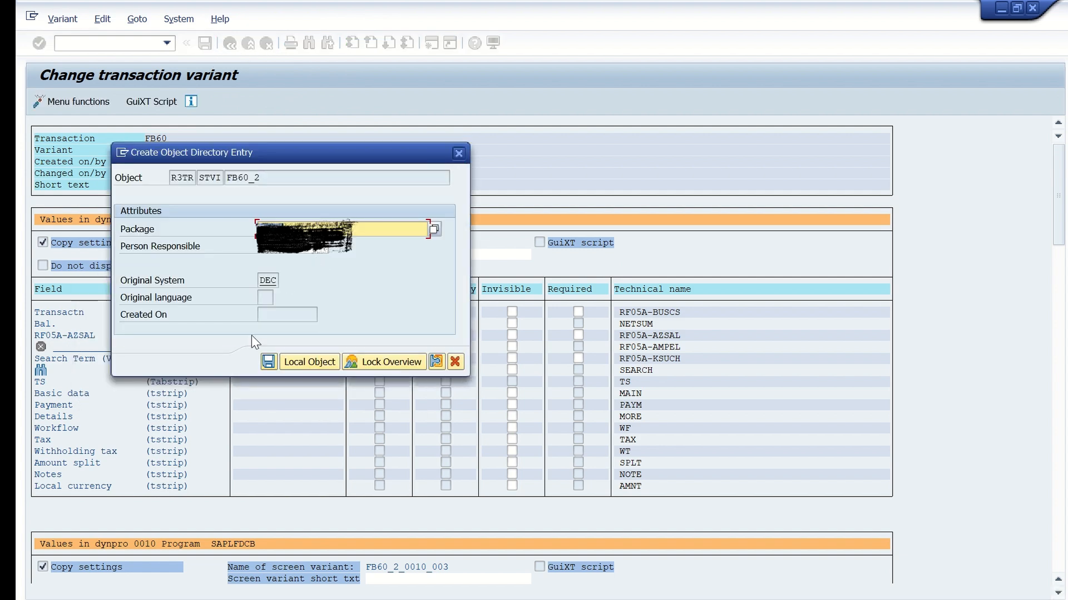
click(268, 362)
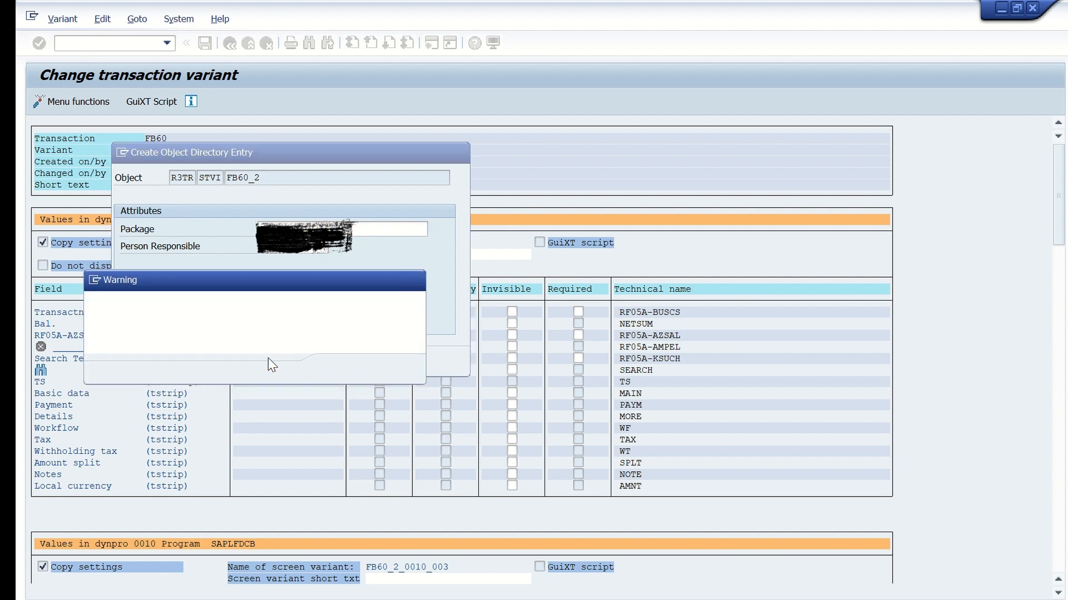
click(341, 369)
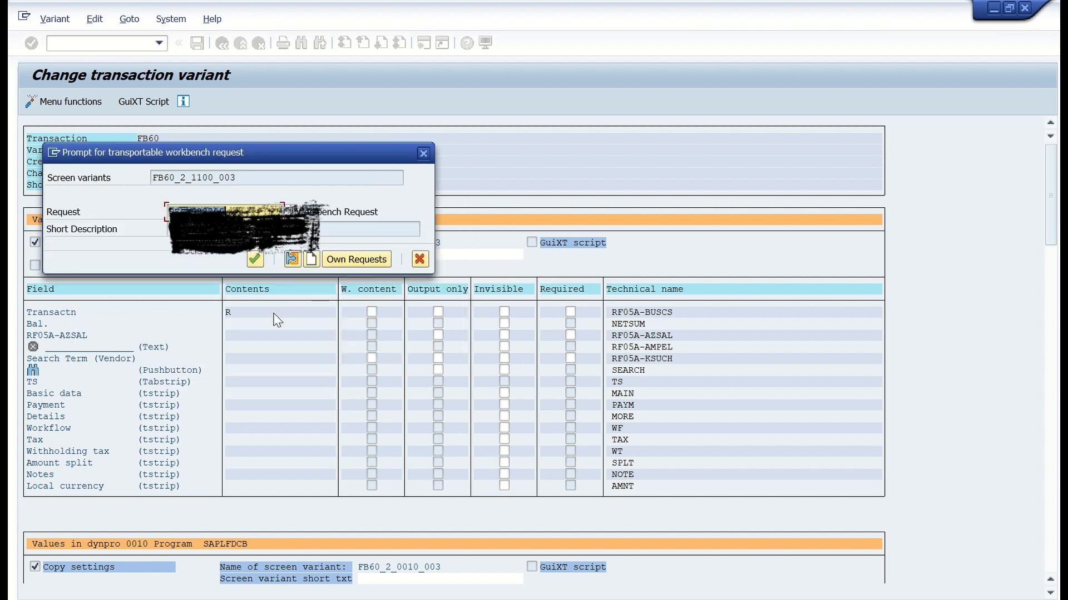
- Accept the proposed directory entries and workbench requests for screen variants FB60_2_1100_003 and FB60_2_0010_003
key(Return)
key(Return)
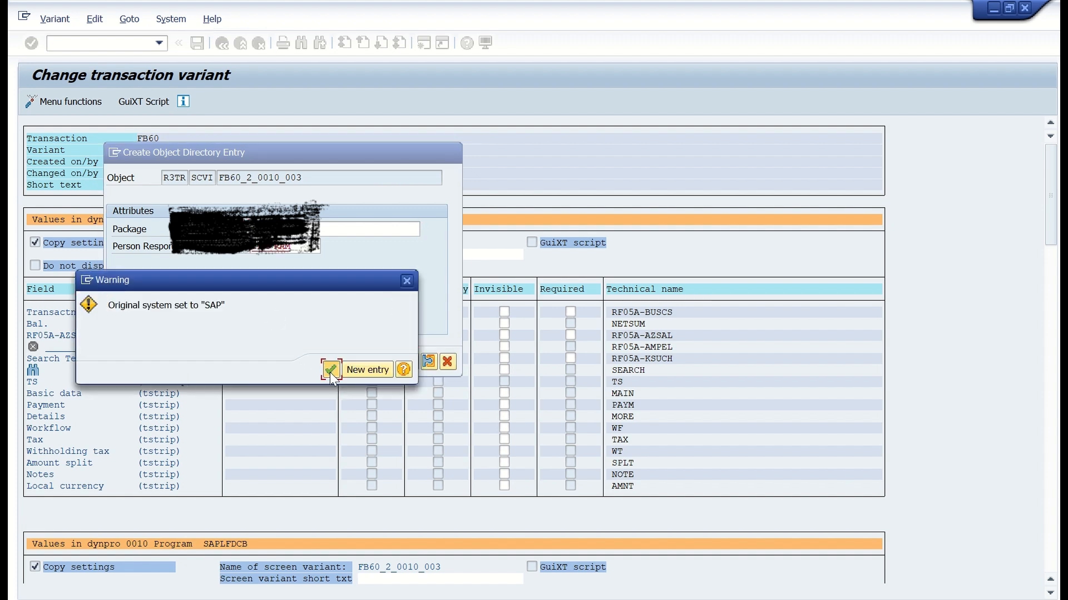
click(331, 370)
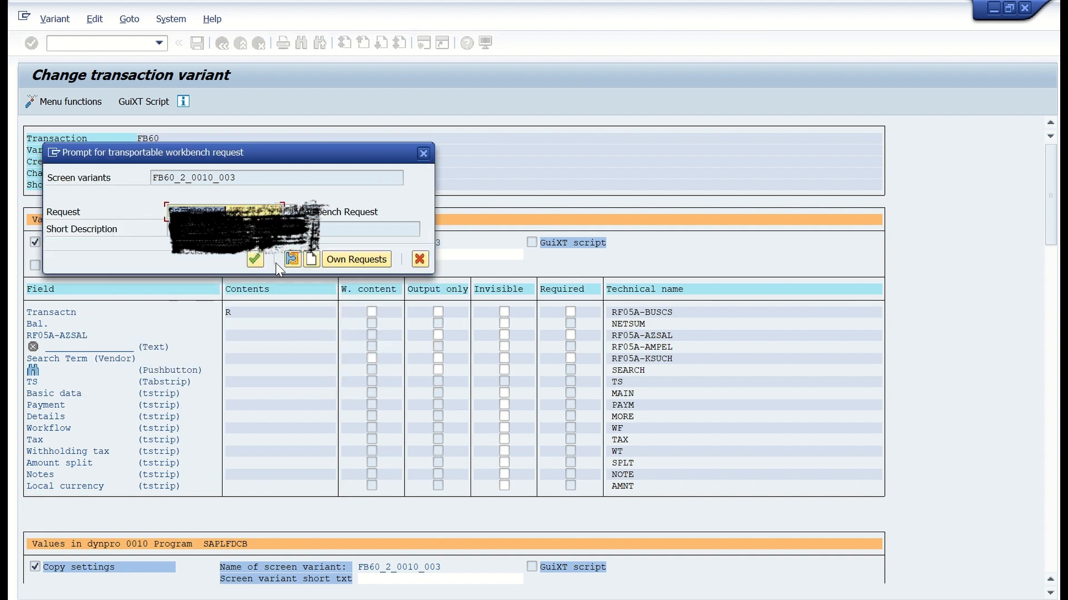
click(255, 259)
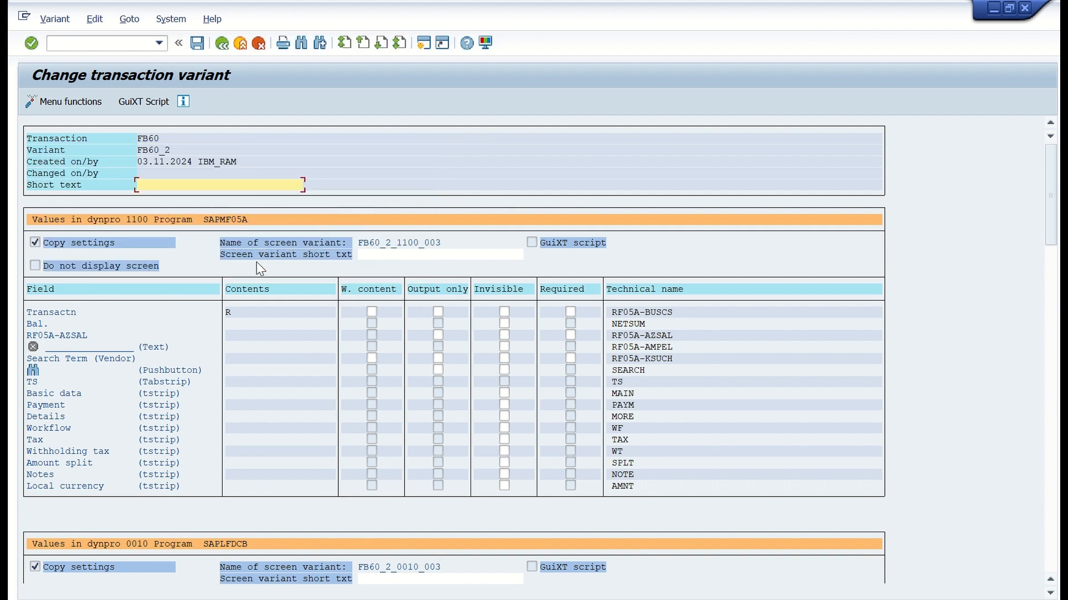
- Save the variant, read the save message's details and return to the Transaction and Screen Variants overview
key(ctrl+s)
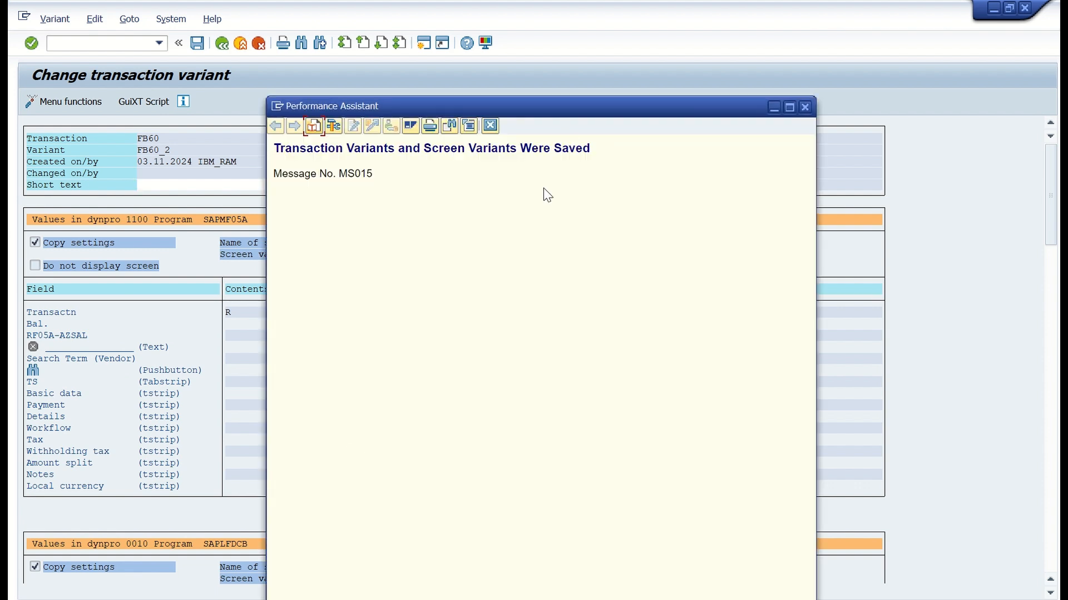
drag(590, 148, 273, 148)
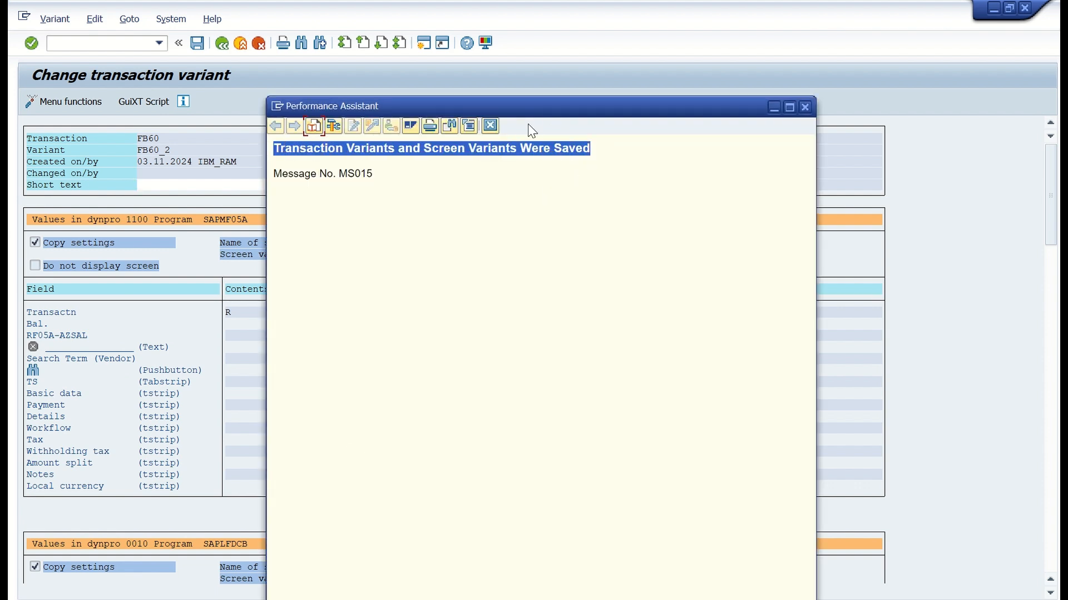
click(490, 125)
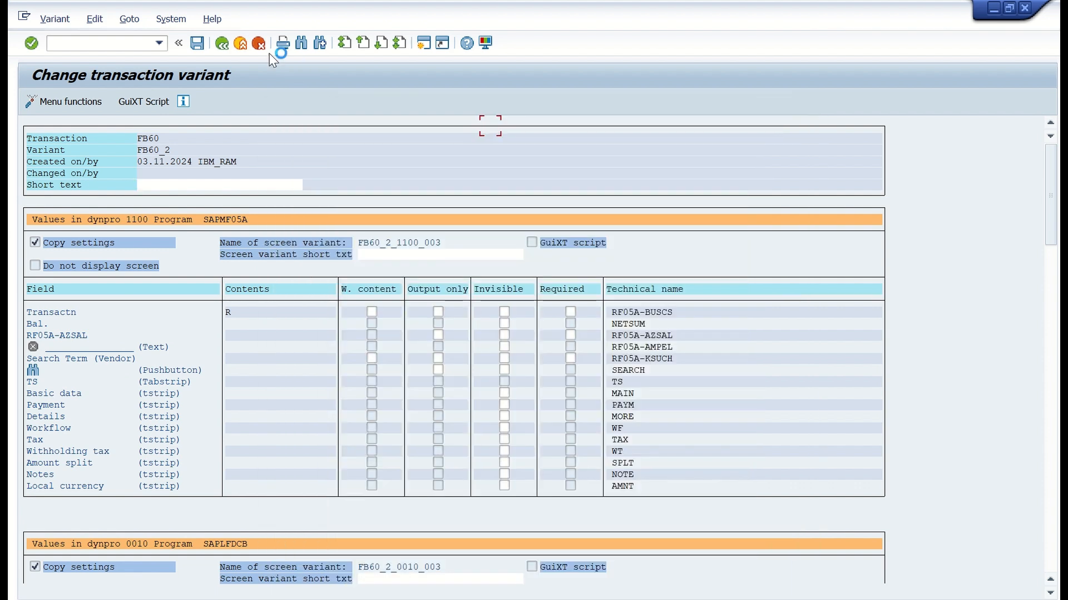
click(221, 44)
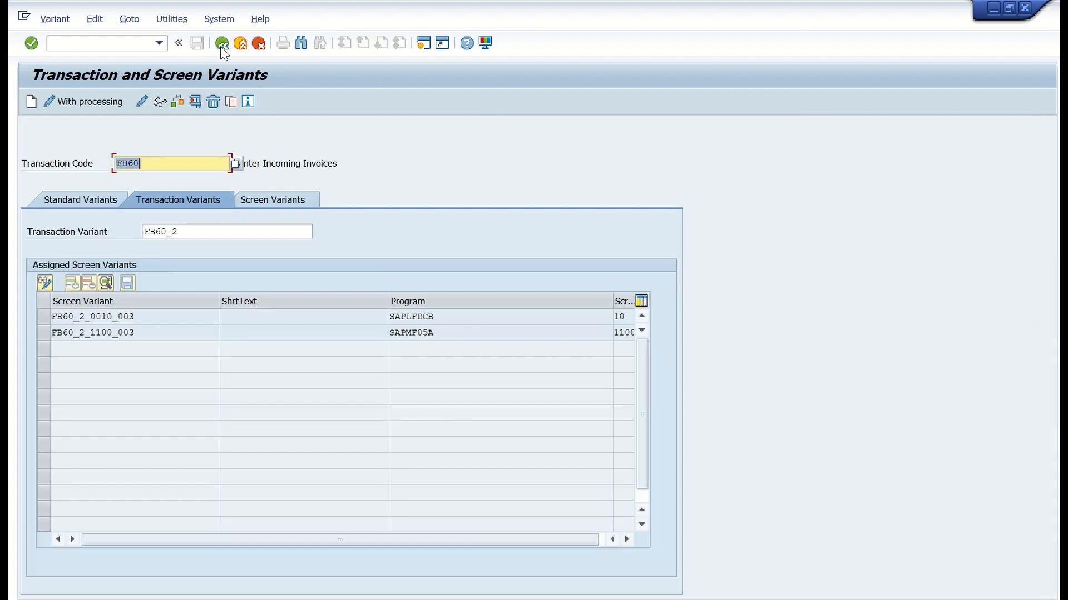
- Activate FB60_2 as the standard variant for transaction FB60 and acknowledge the information notice
click(85, 204)
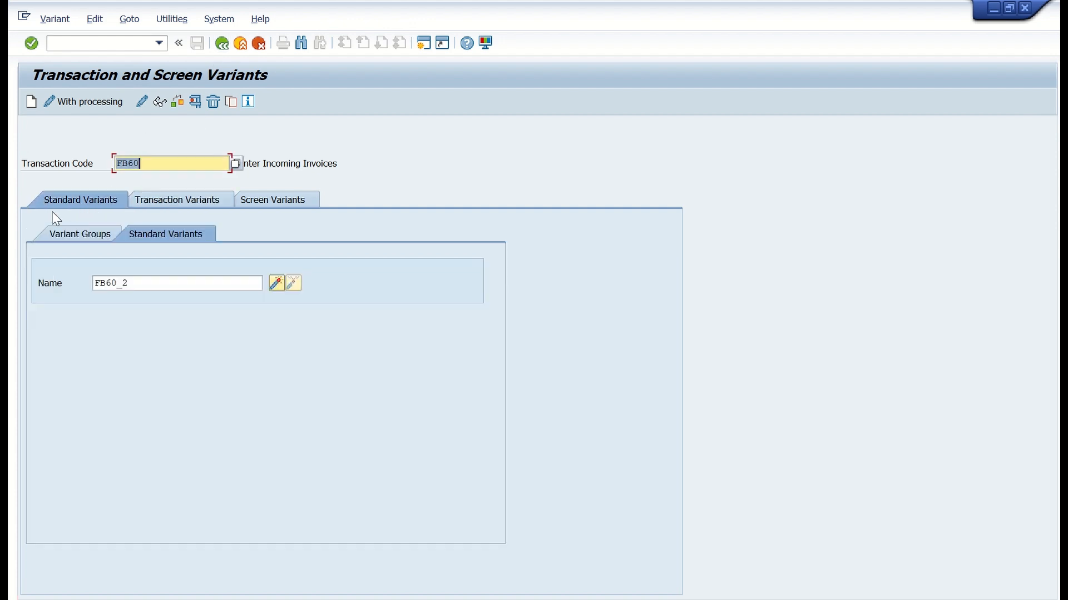
click(155, 283)
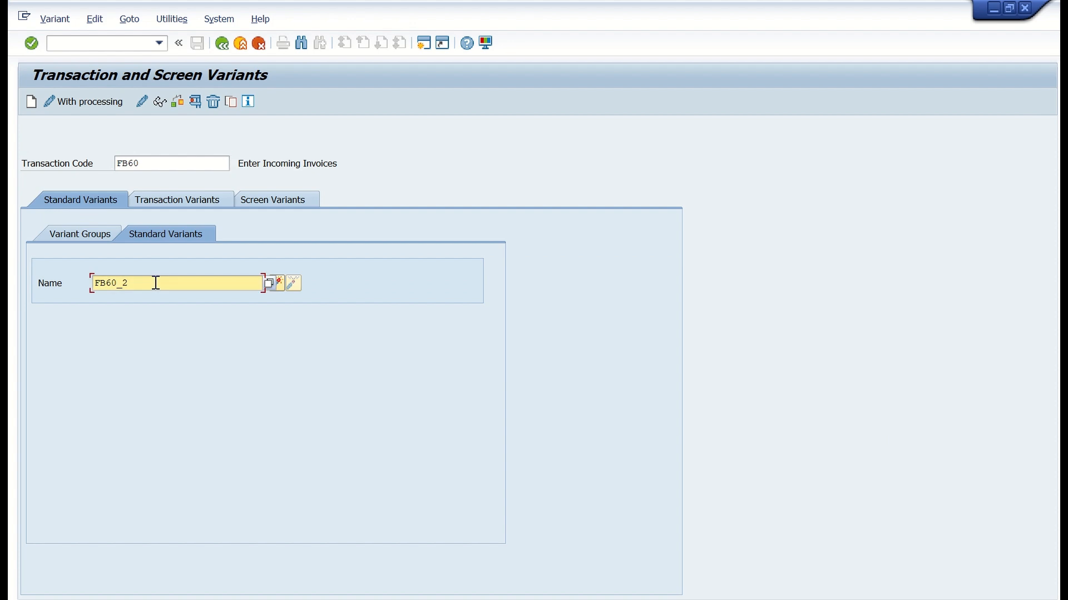
click(350, 290)
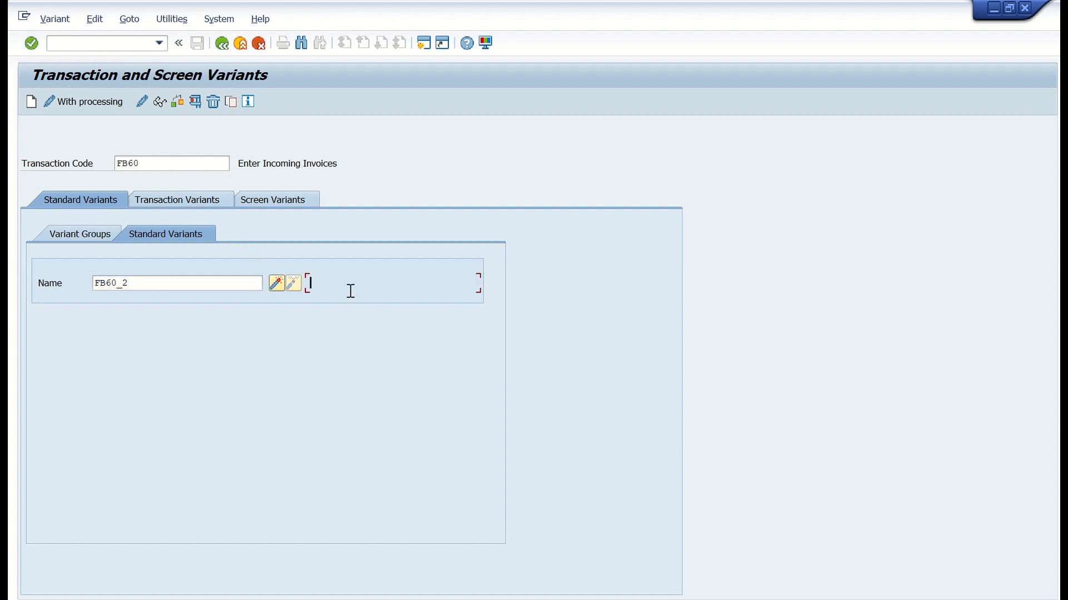
click(279, 287)
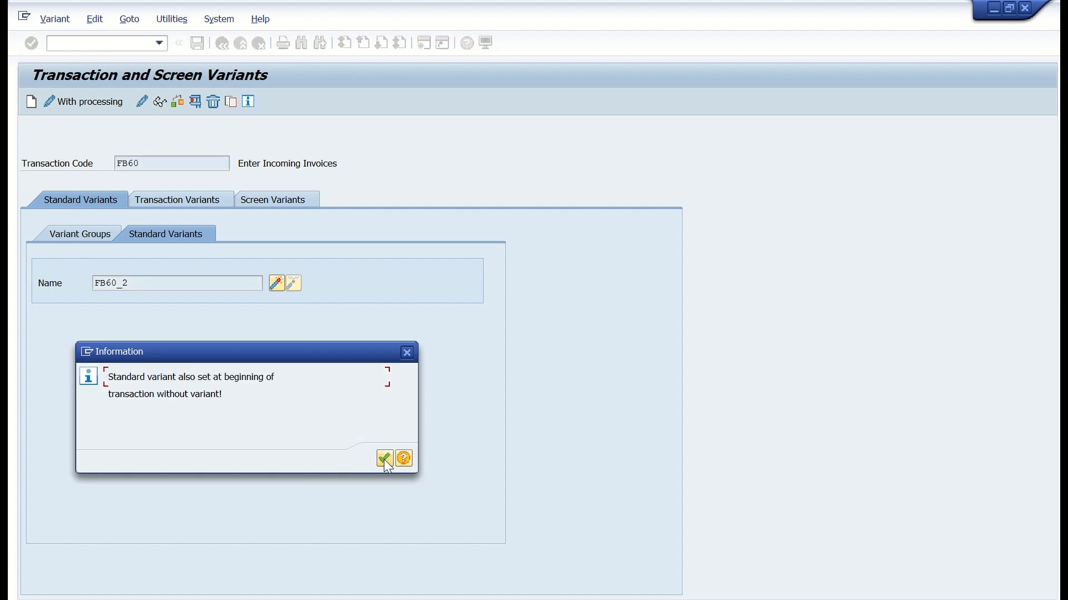
click(384, 459)
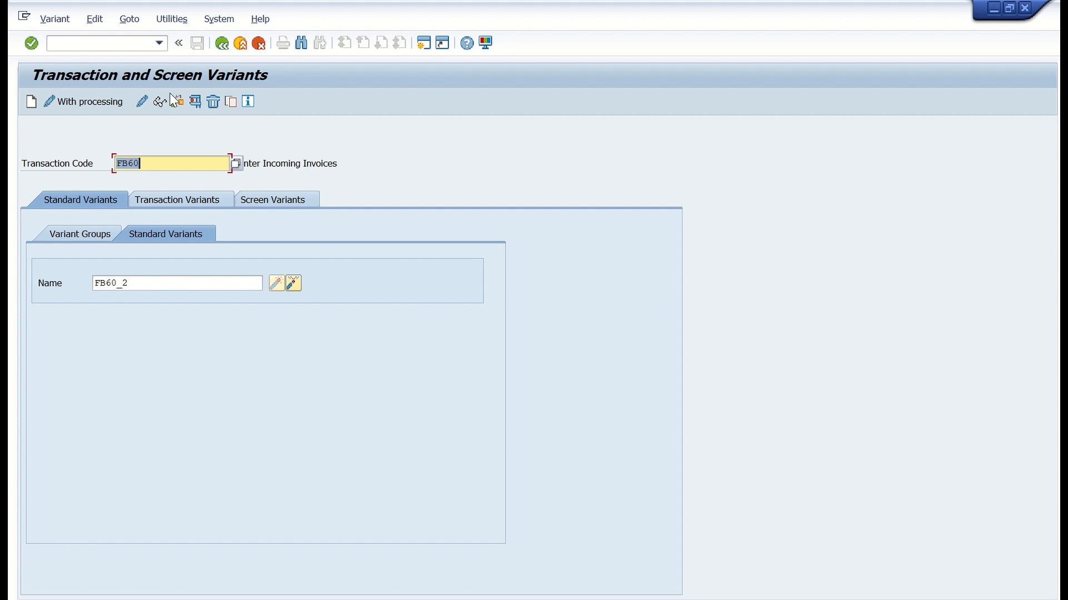
- Leave variant maintenance and start transaction FB60 in the same session
click(80, 43)
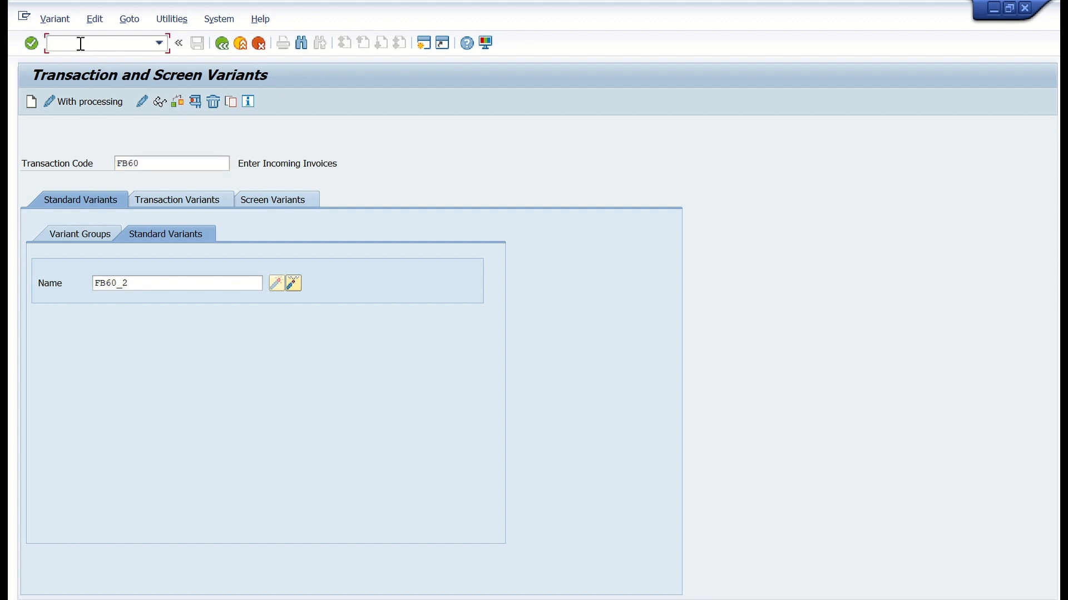
text(/nfb60)
key(Return)
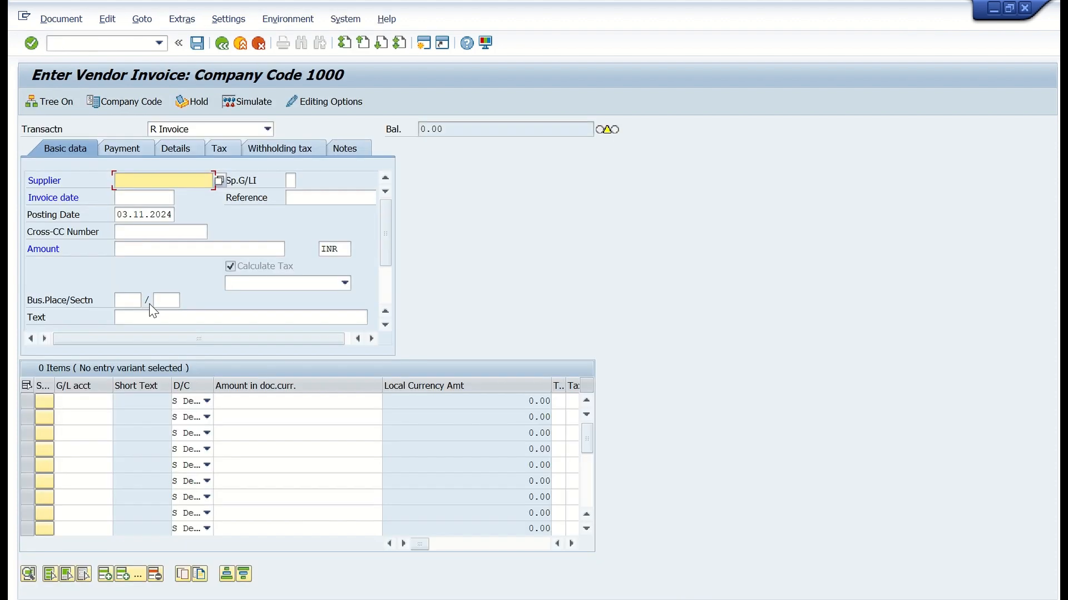
- Fill in the test invoice's supplier number, invoice date 03.11.2024 and reference vvvdfg
text(1200)
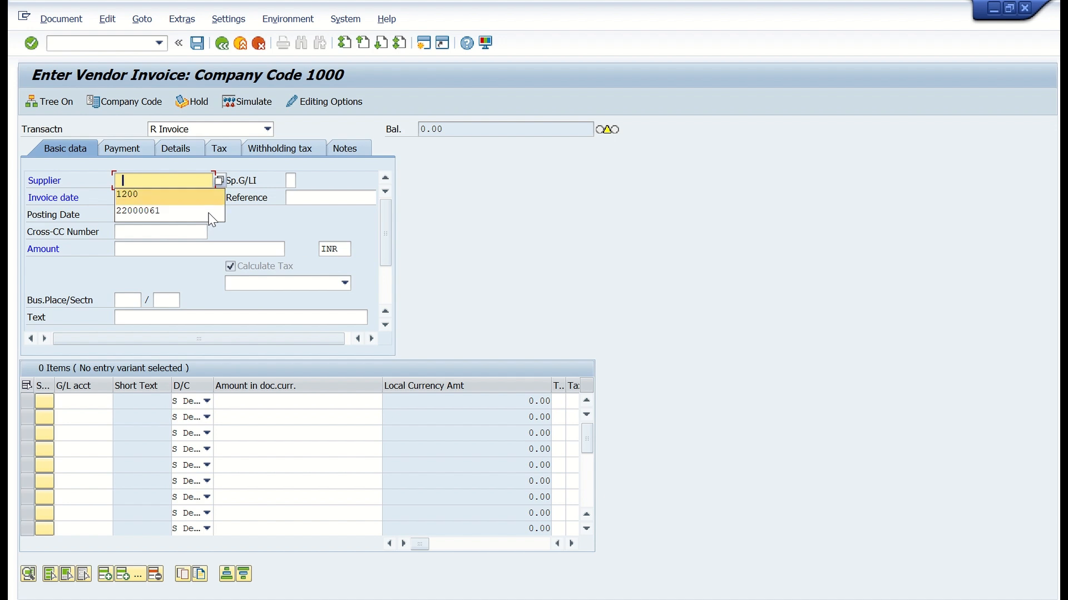
key(Tab)
key(Tab)
text(03.11.2024)
key(Tab)
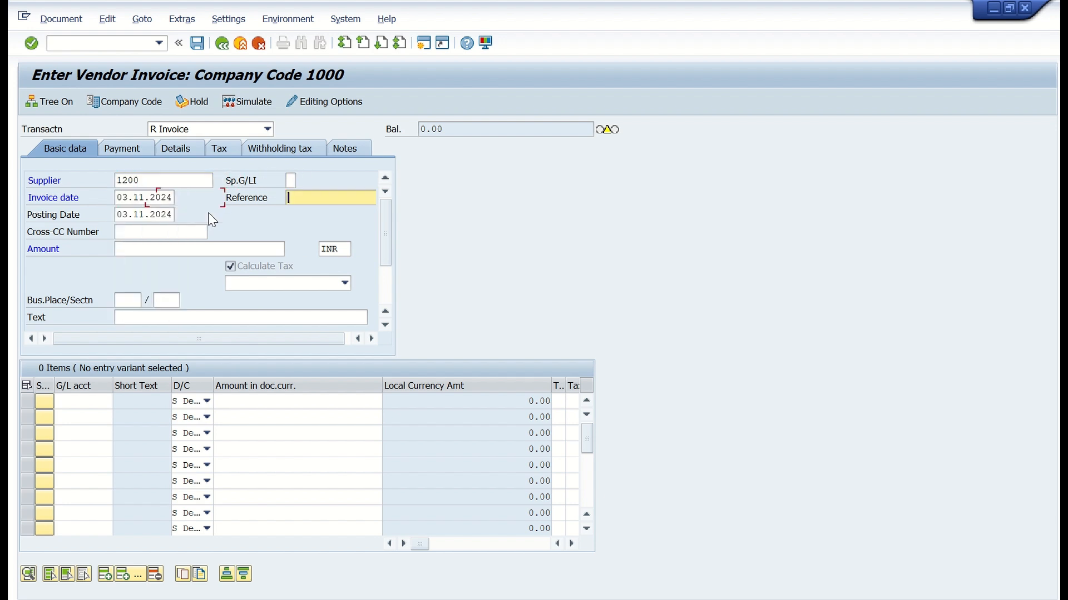
text(vvvdfg)
- Set the test invoice's amount to 1000 and try to clear the Calculate Tax checkbox
key(Tab)
key(Tab)
key(Tab)
key(BackSpace)
key(Tab)
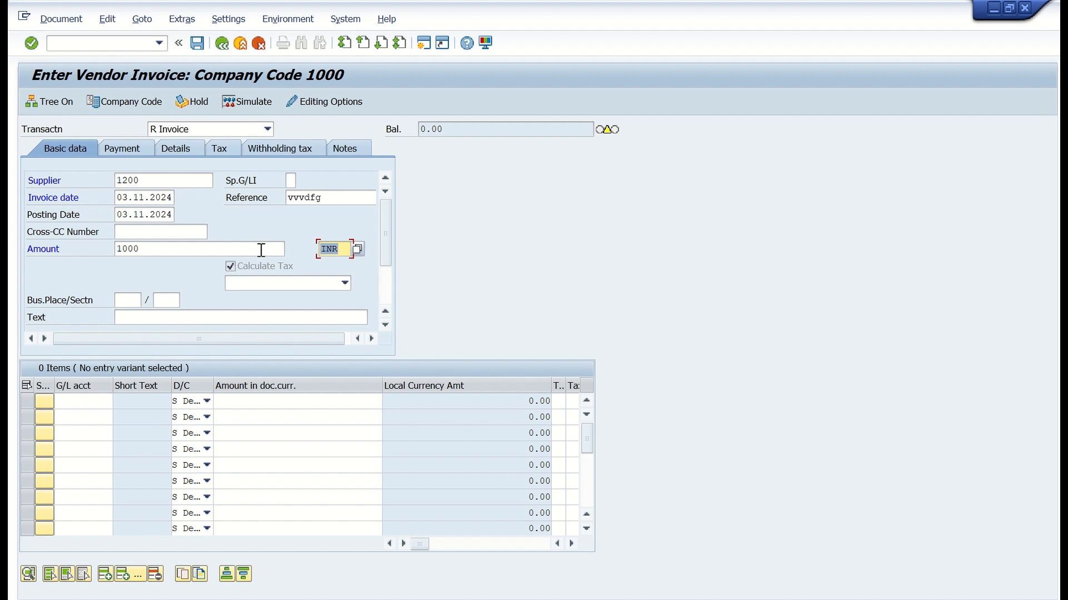
click(230, 266)
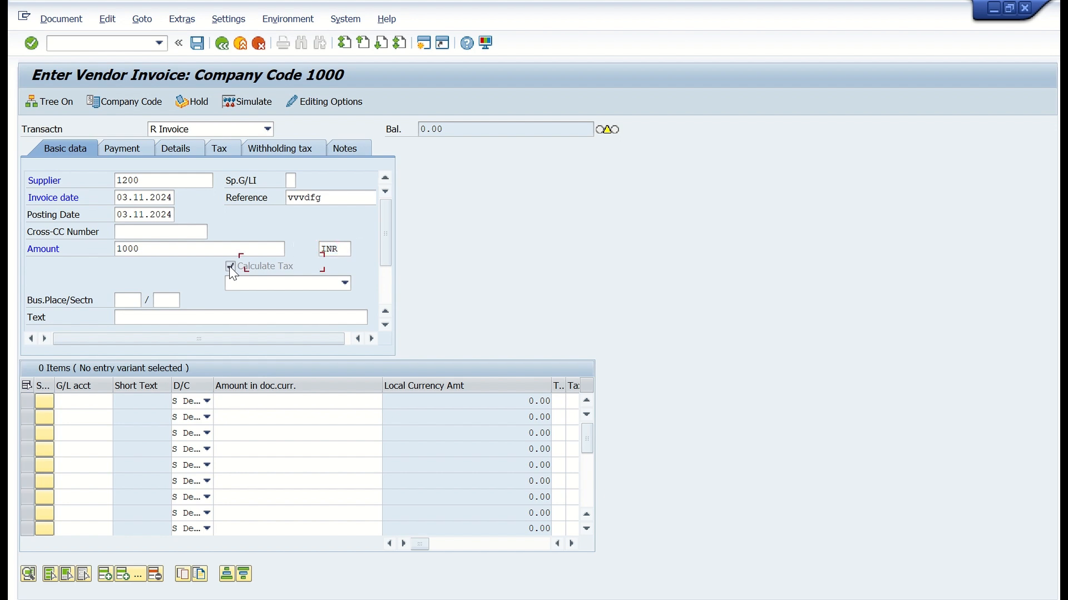